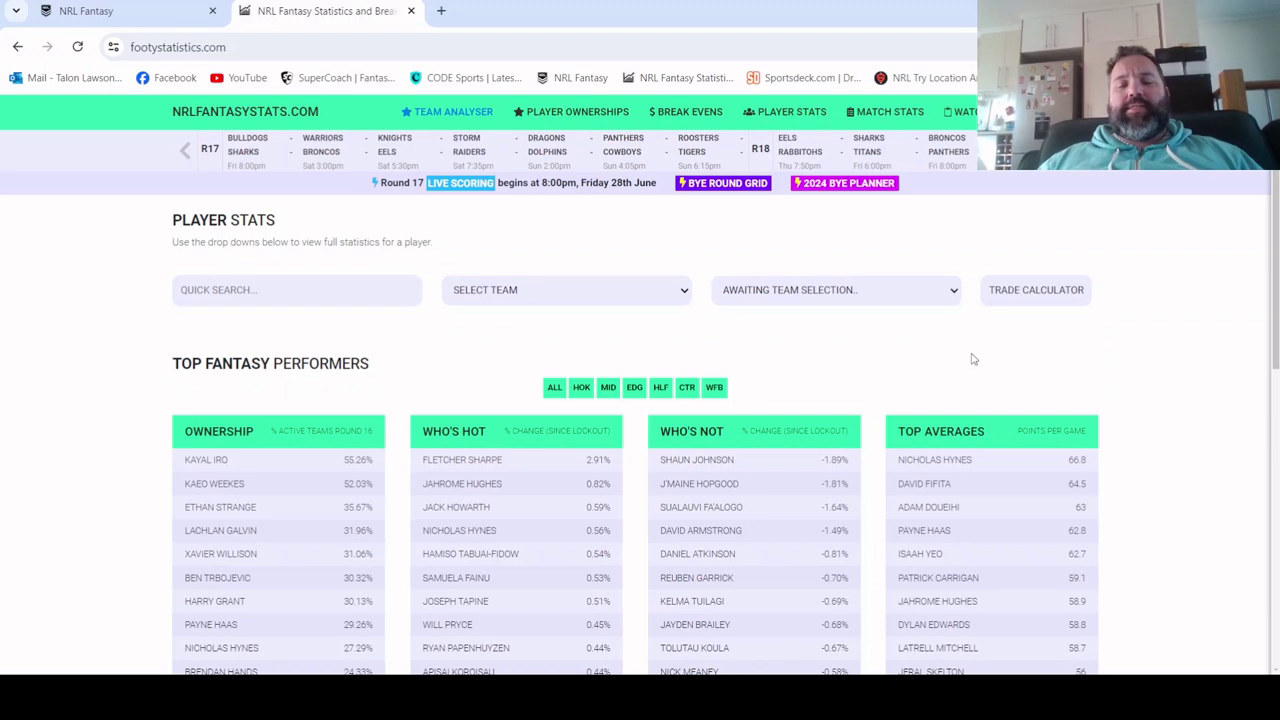
Review the player stats pages of Jahrome Hughes and Nicholas Hynes from the Who's Hot list.
scroll(972, 358, down, 1)
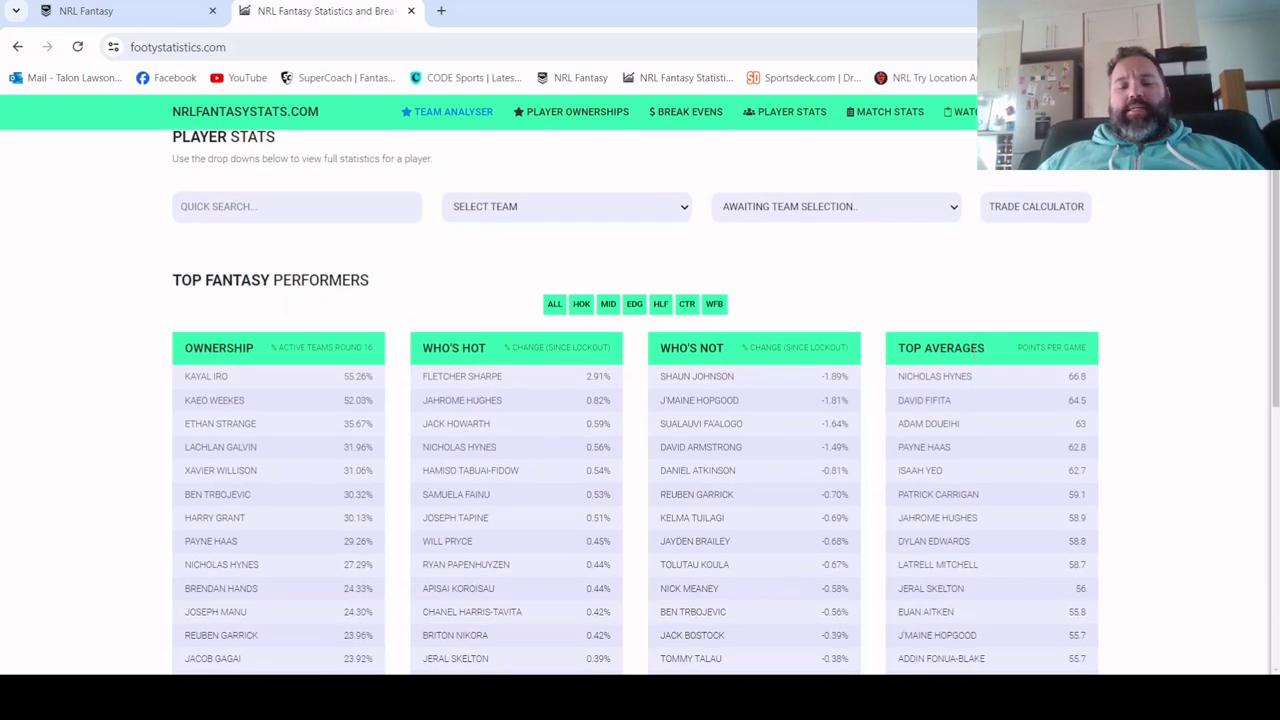
click(475, 403)
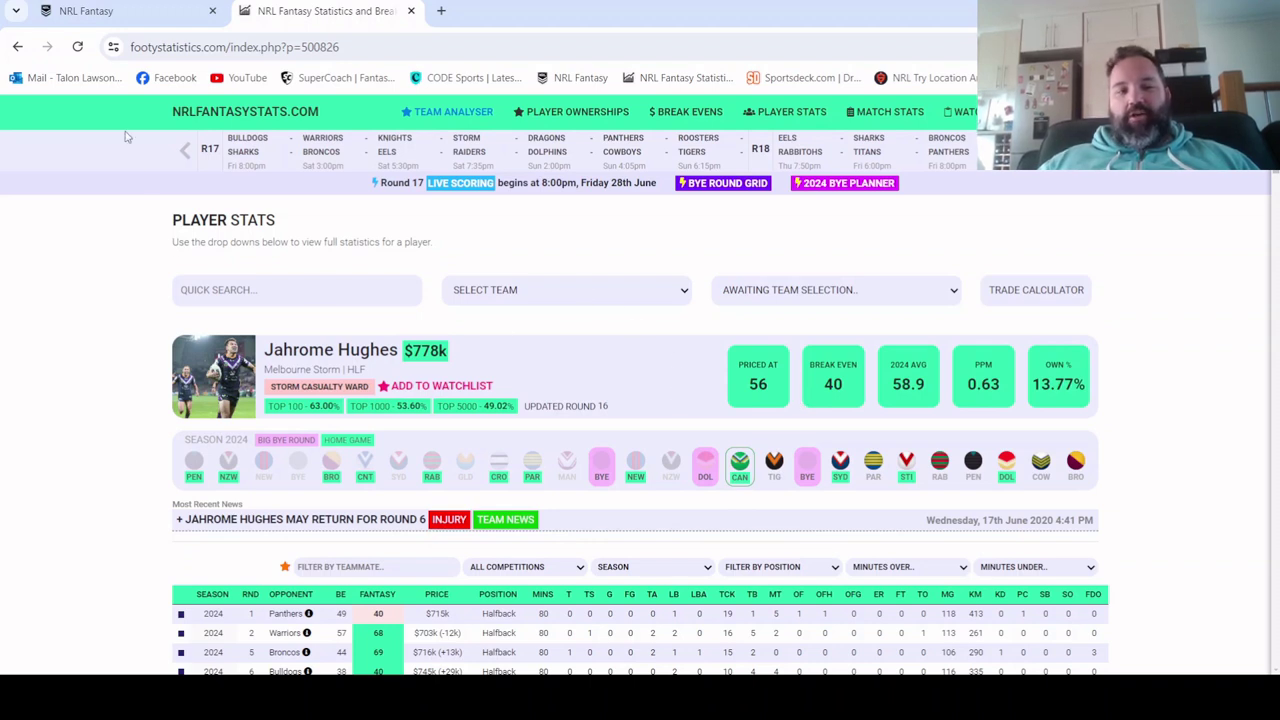
click(18, 47)
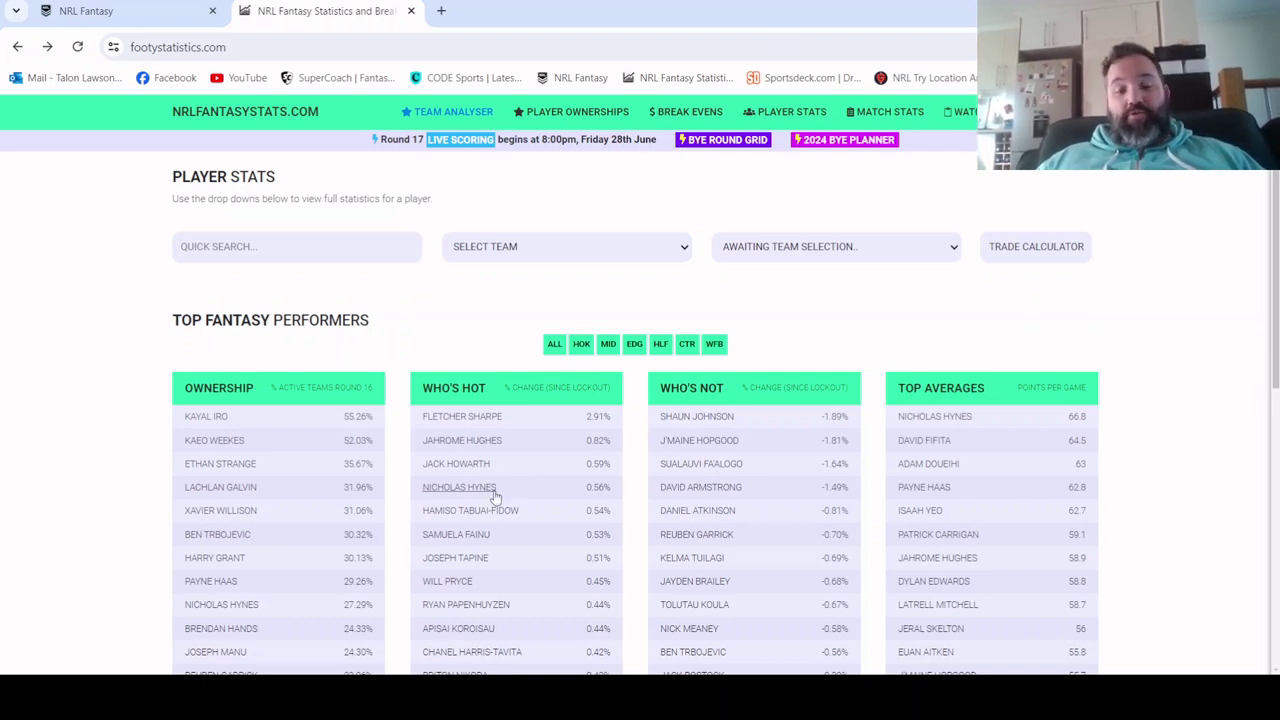
click(494, 493)
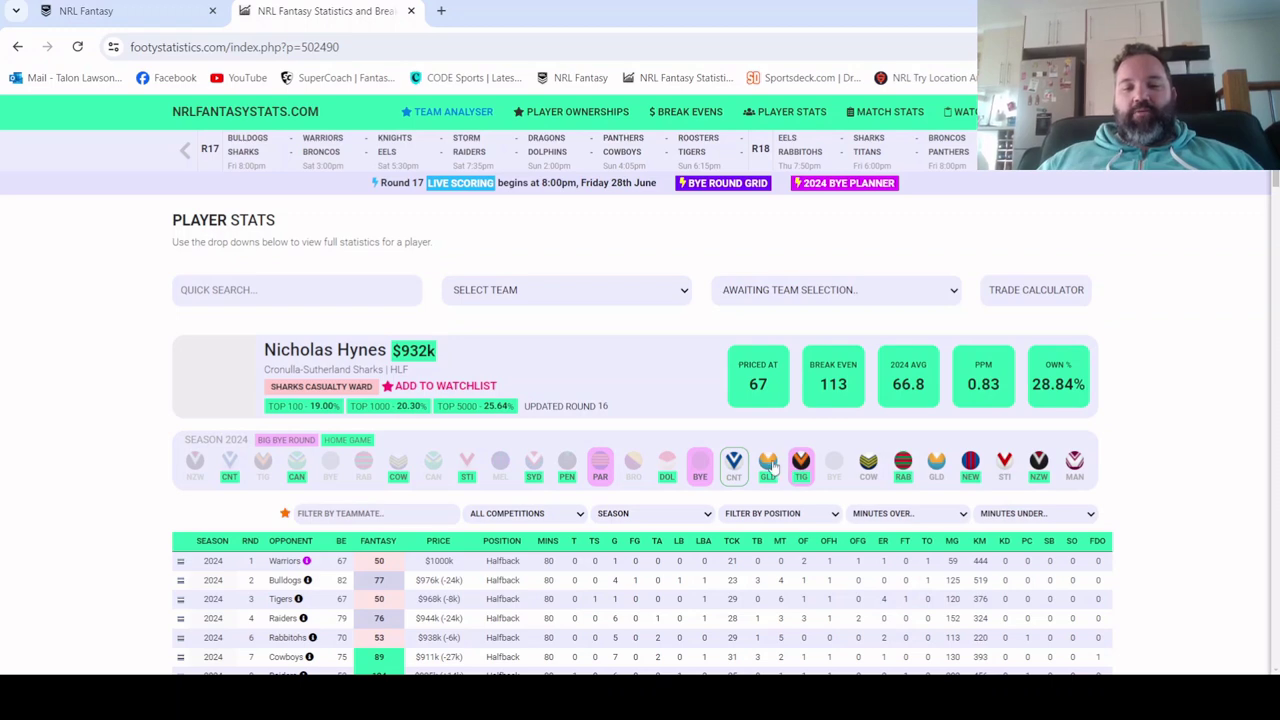
click(17, 47)
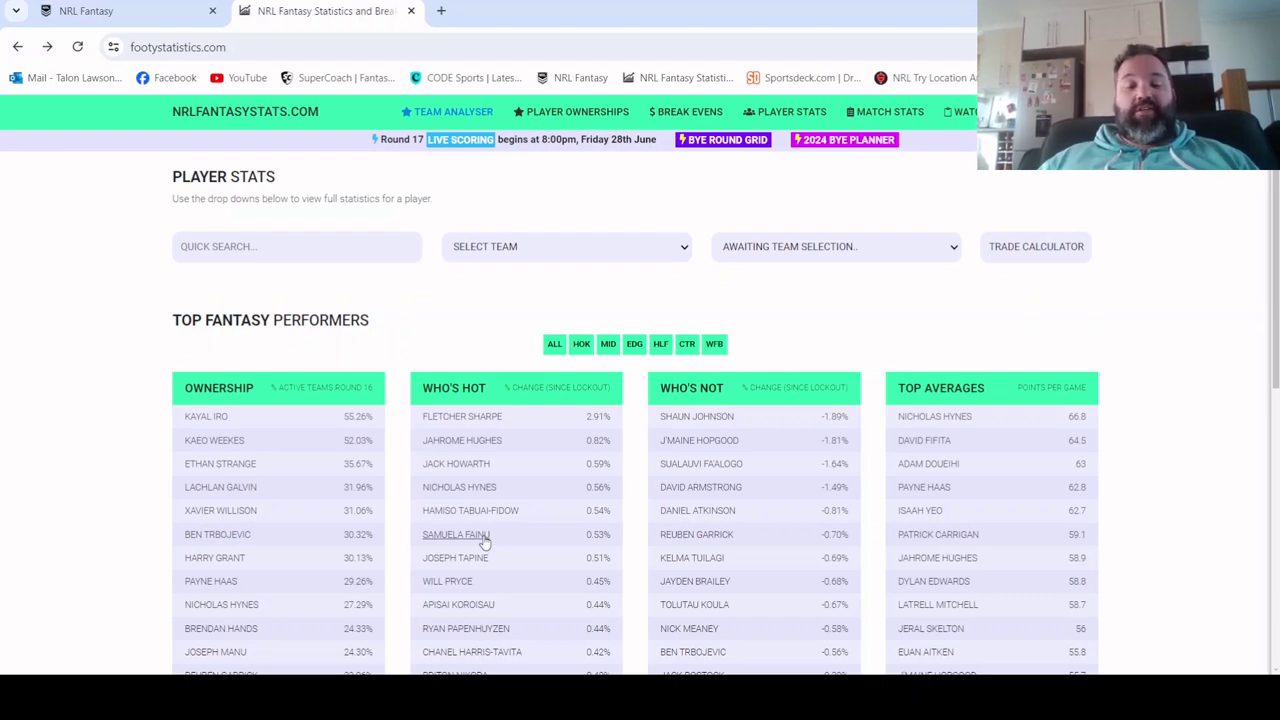
Review the stats pages of Samuela Fainu and Joseph Tapine, including Tapine's round-by-round scores.
click(485, 537)
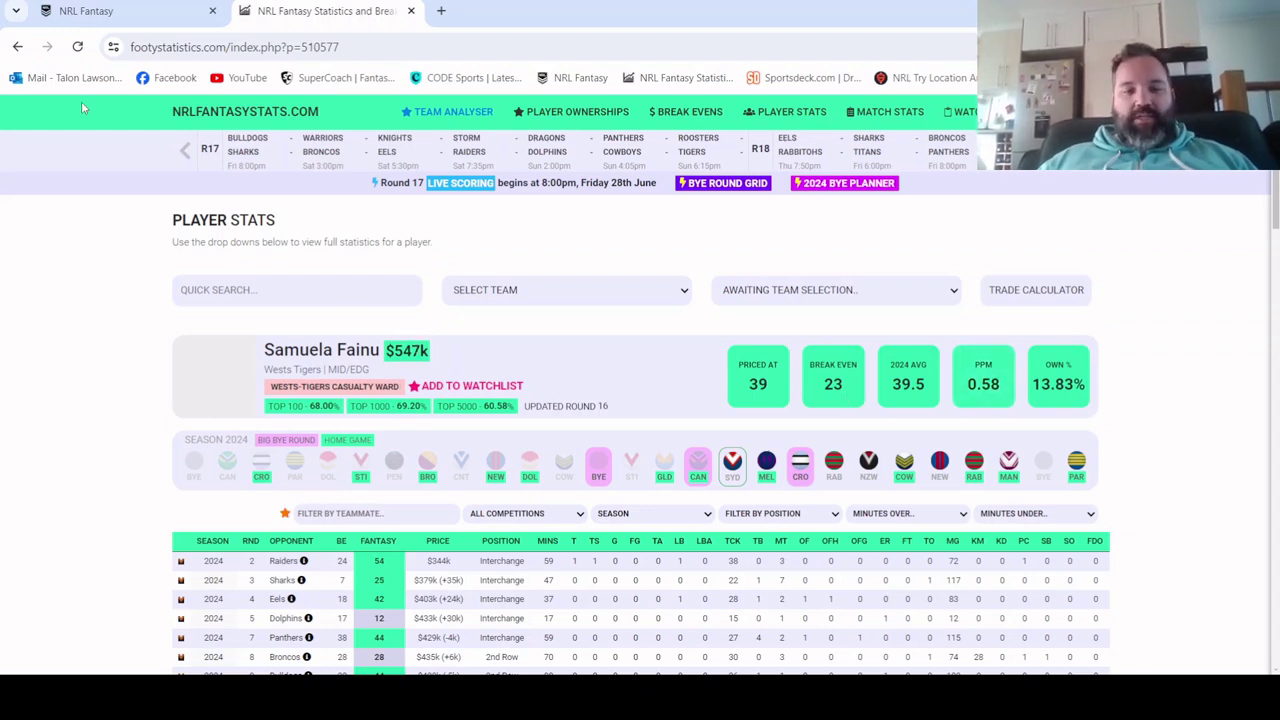
click(17, 47)
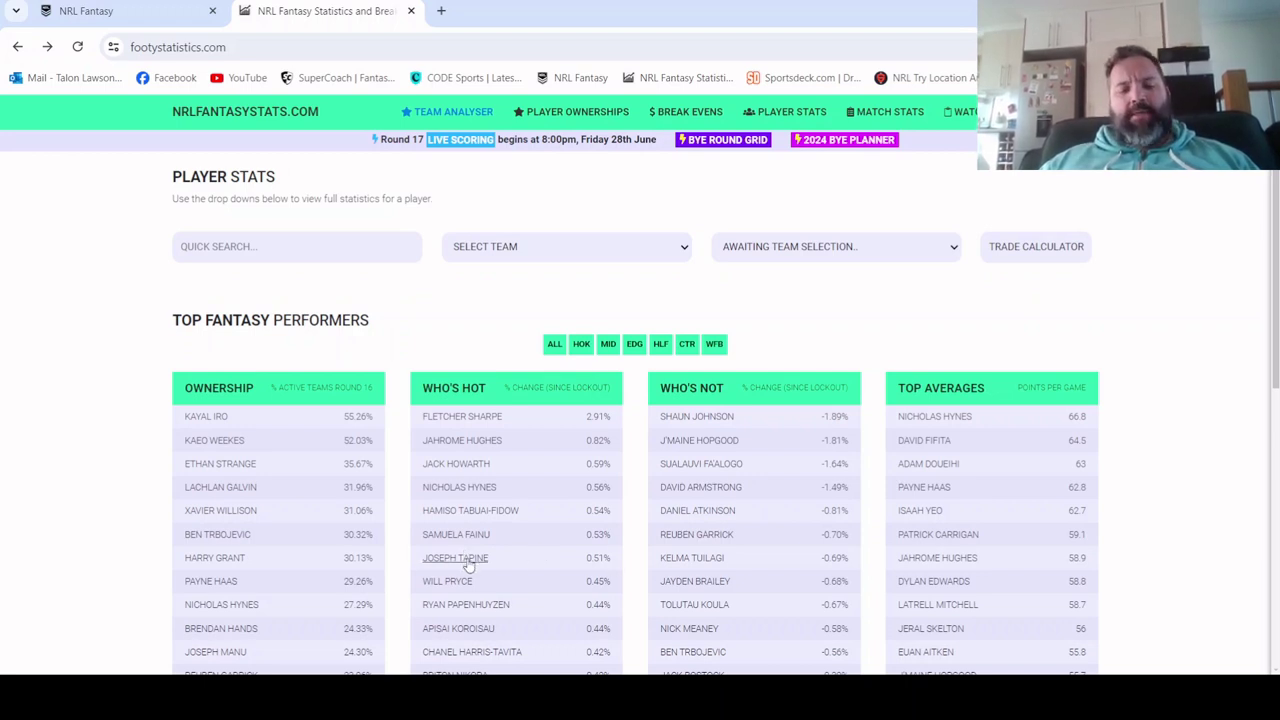
click(467, 566)
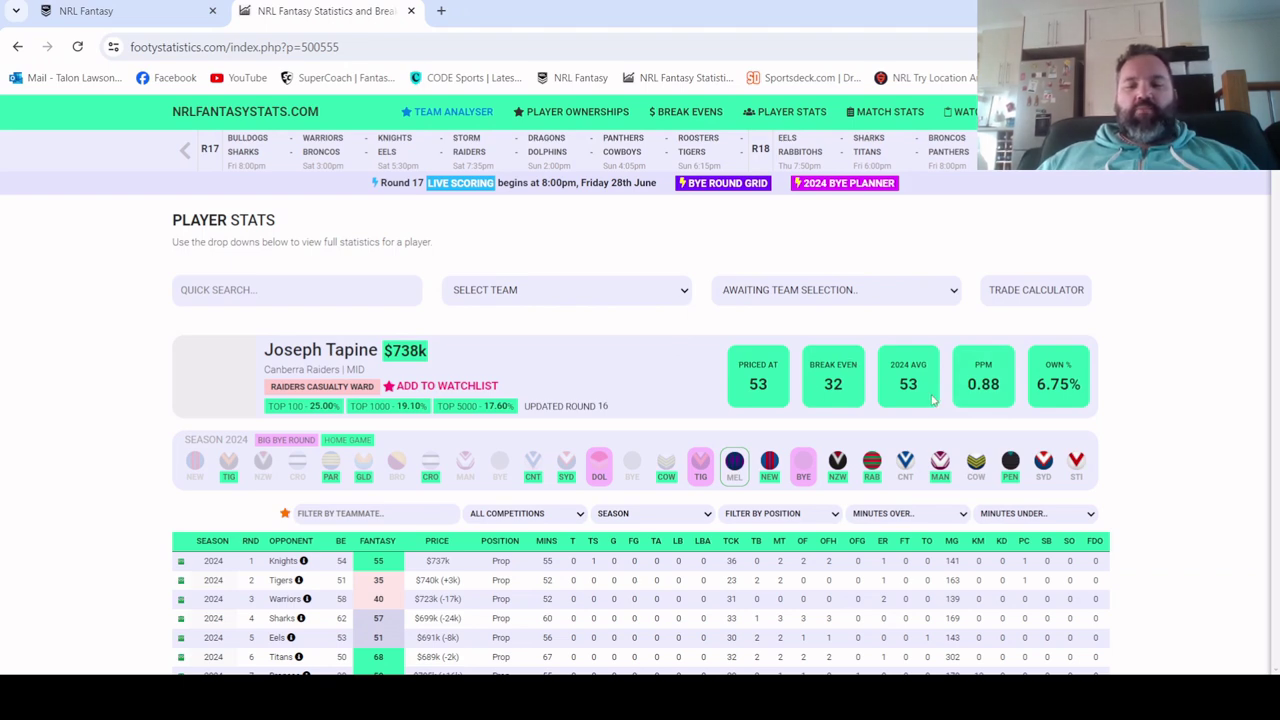
scroll(481, 560, down, 2)
scroll(481, 560, down, 1)
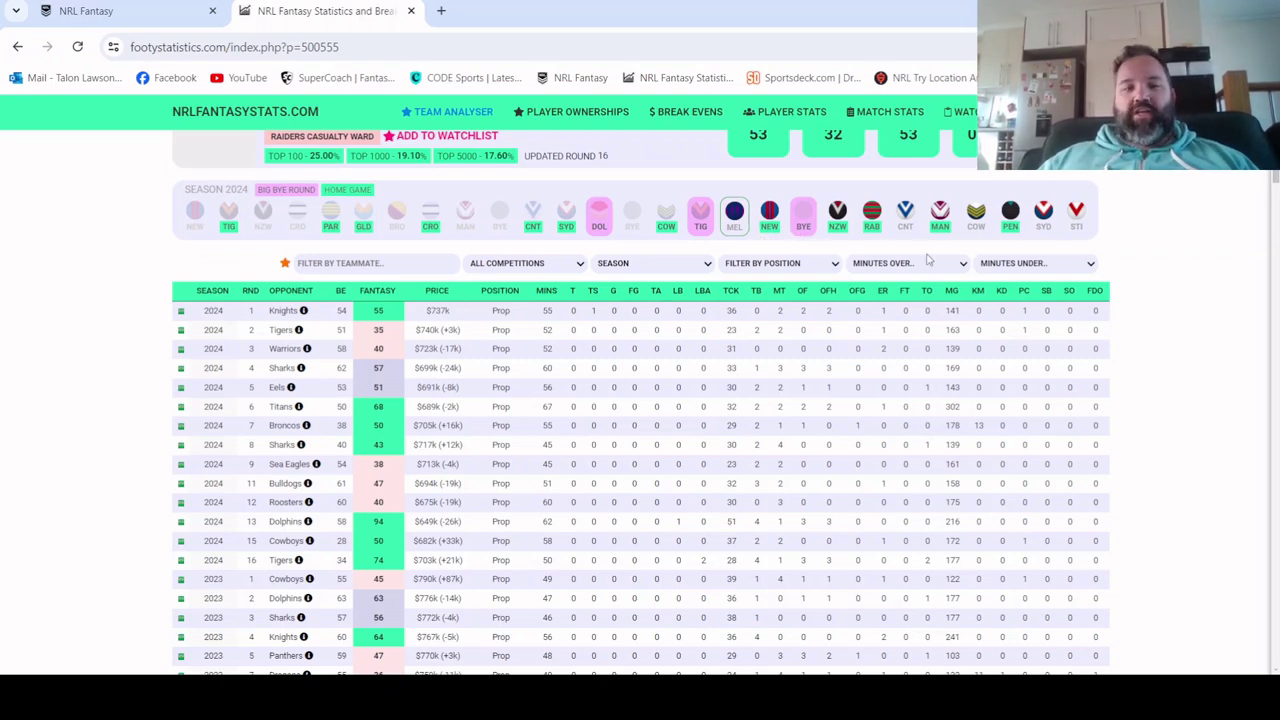
click(18, 47)
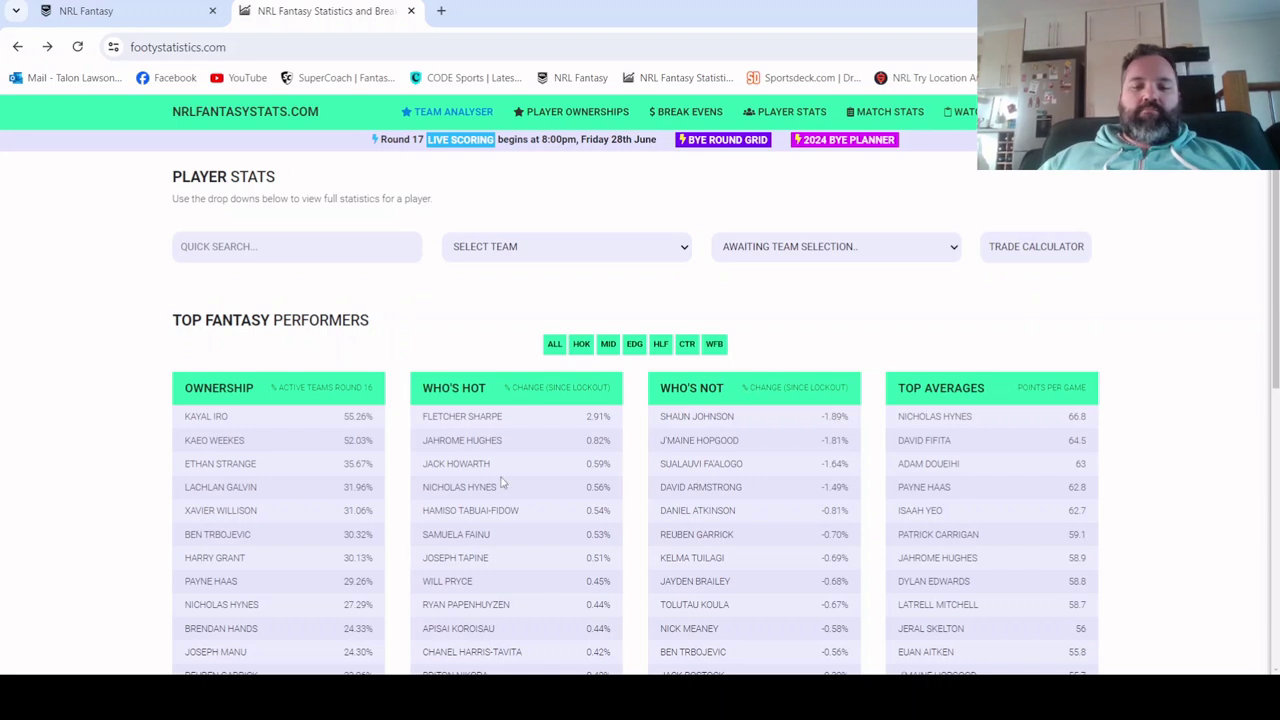
Review the stats pages of Will Pryce and Ryan Papenhuyzen, including Papenhuyzen's round-by-round scores.
scroll(508, 488, down, 1)
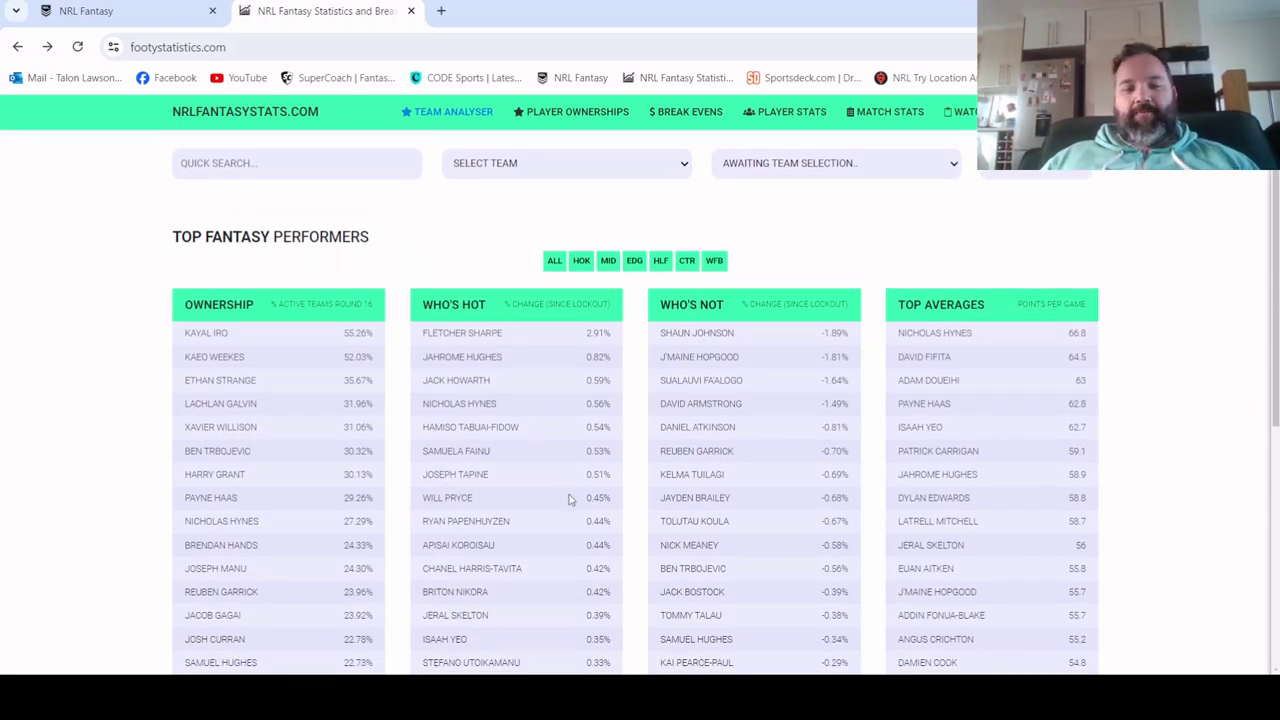
click(447, 498)
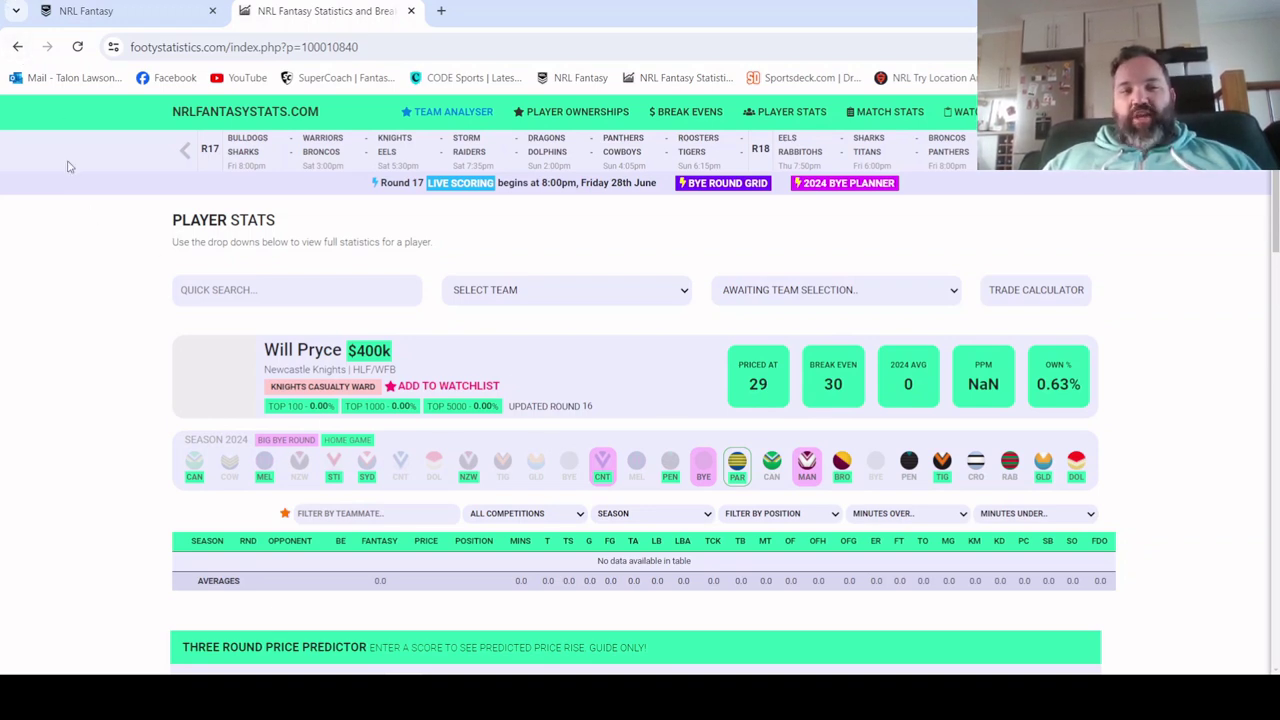
click(17, 47)
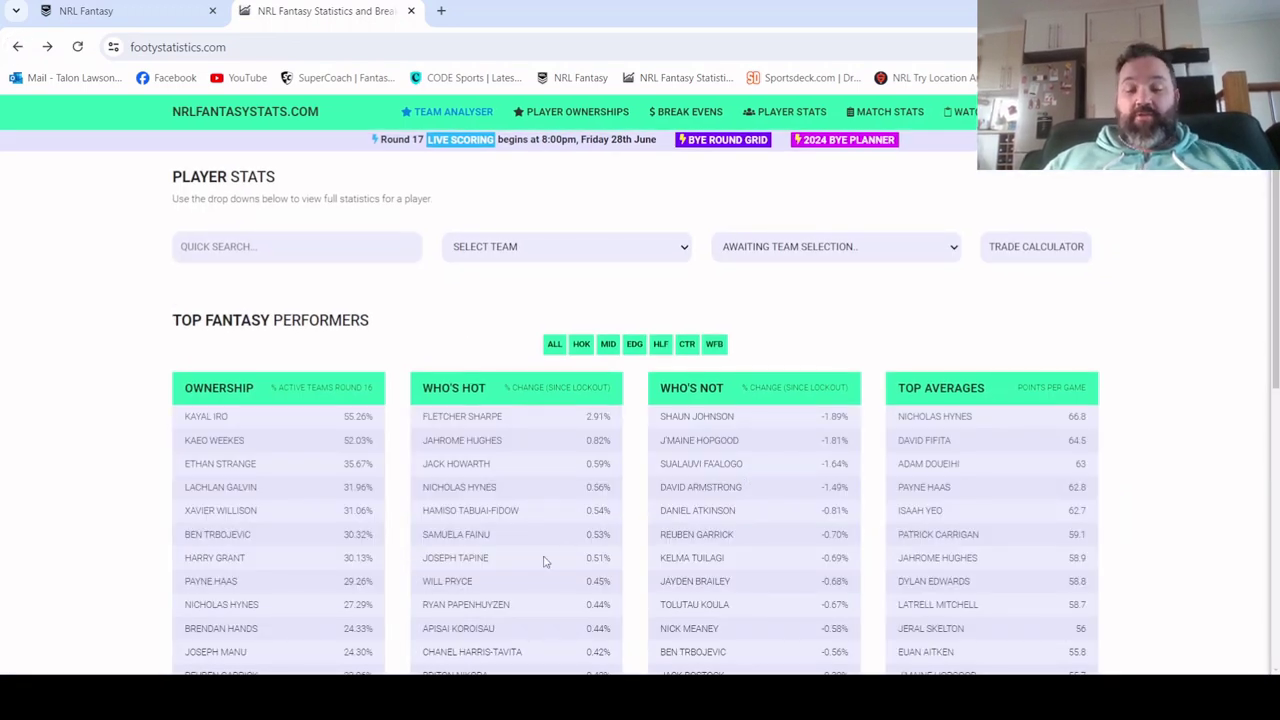
click(498, 615)
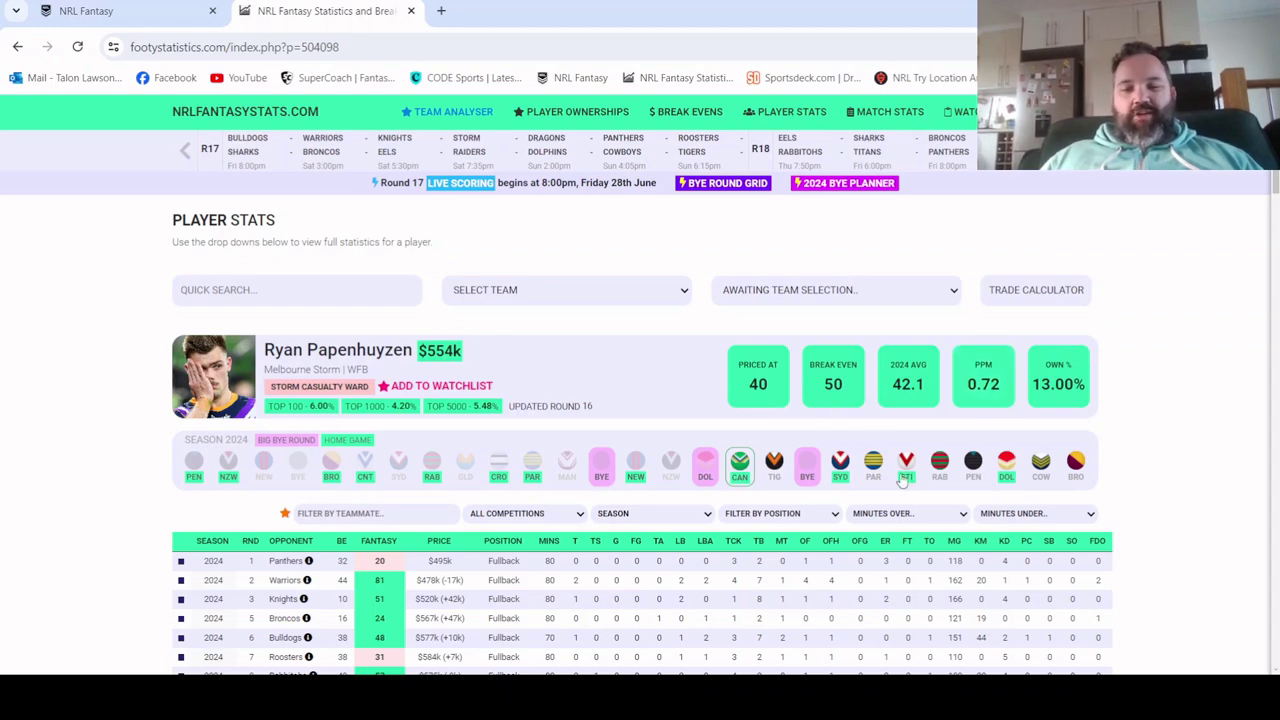
scroll(590, 470, down, 3)
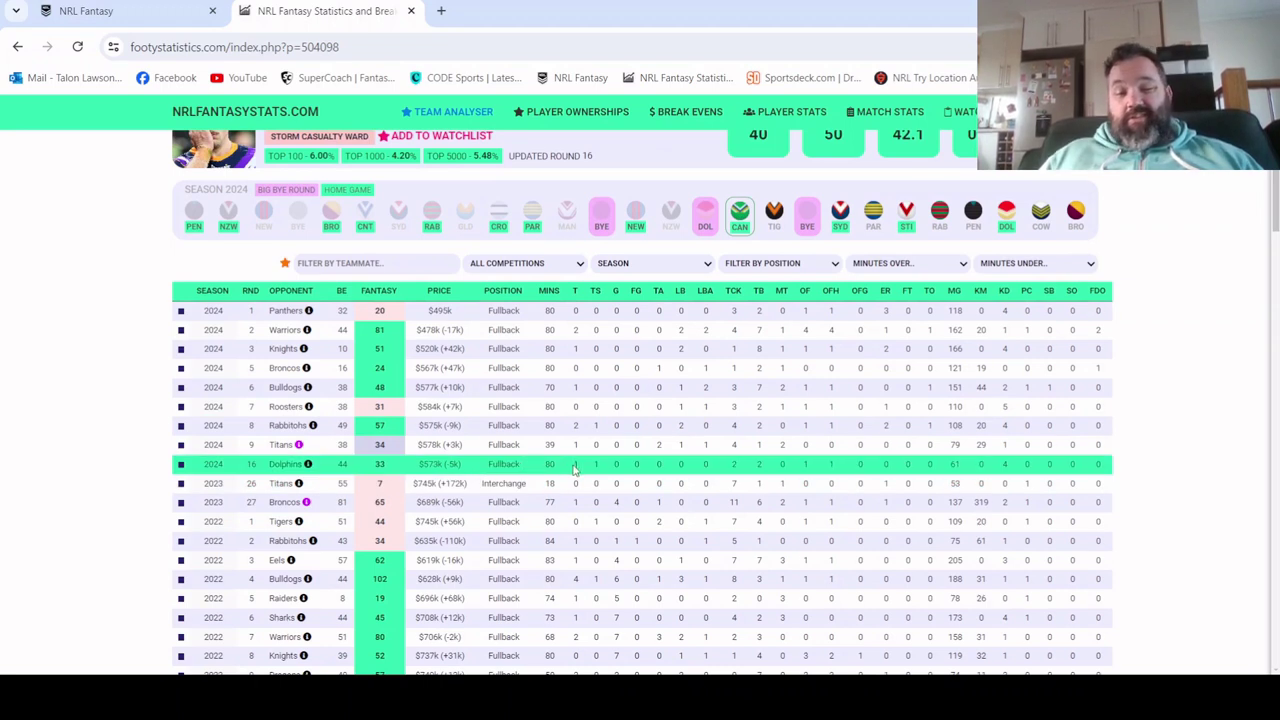
click(17, 47)
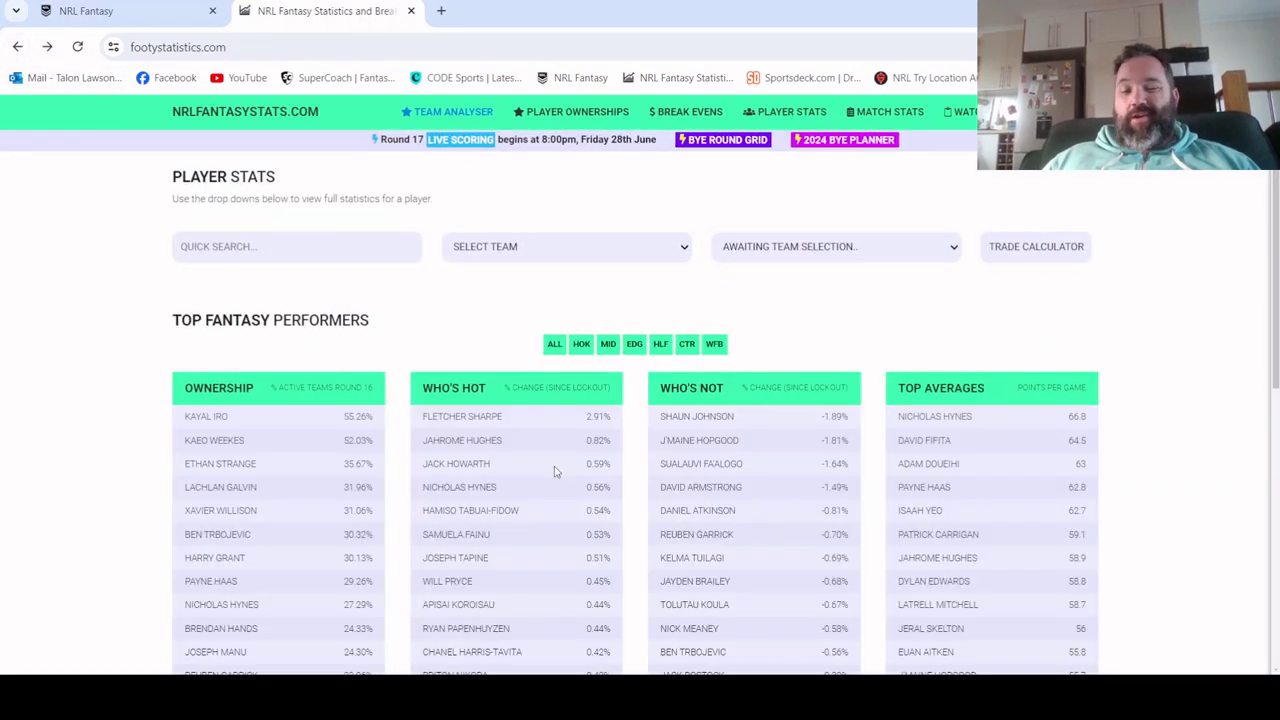
Review Chanel Harris-Tavita's stats page and look over the Who's Hot and Who's Not lists.
scroll(530, 530, down, 1)
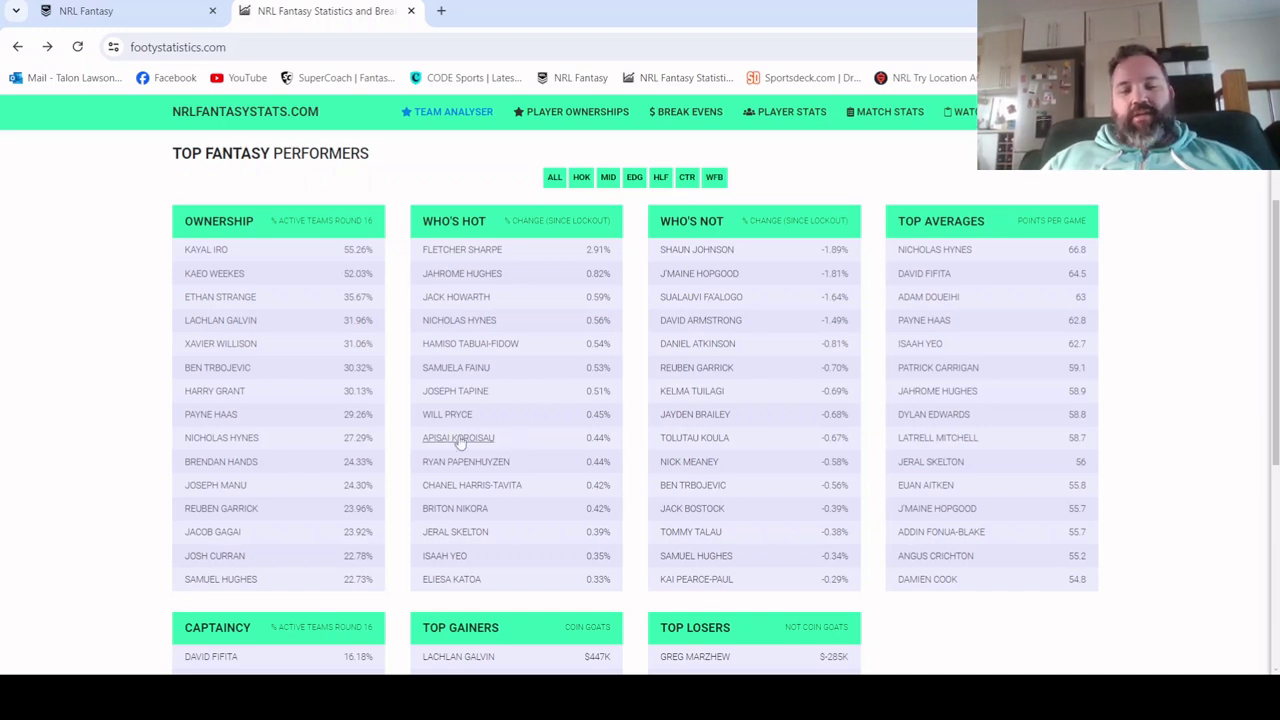
click(502, 492)
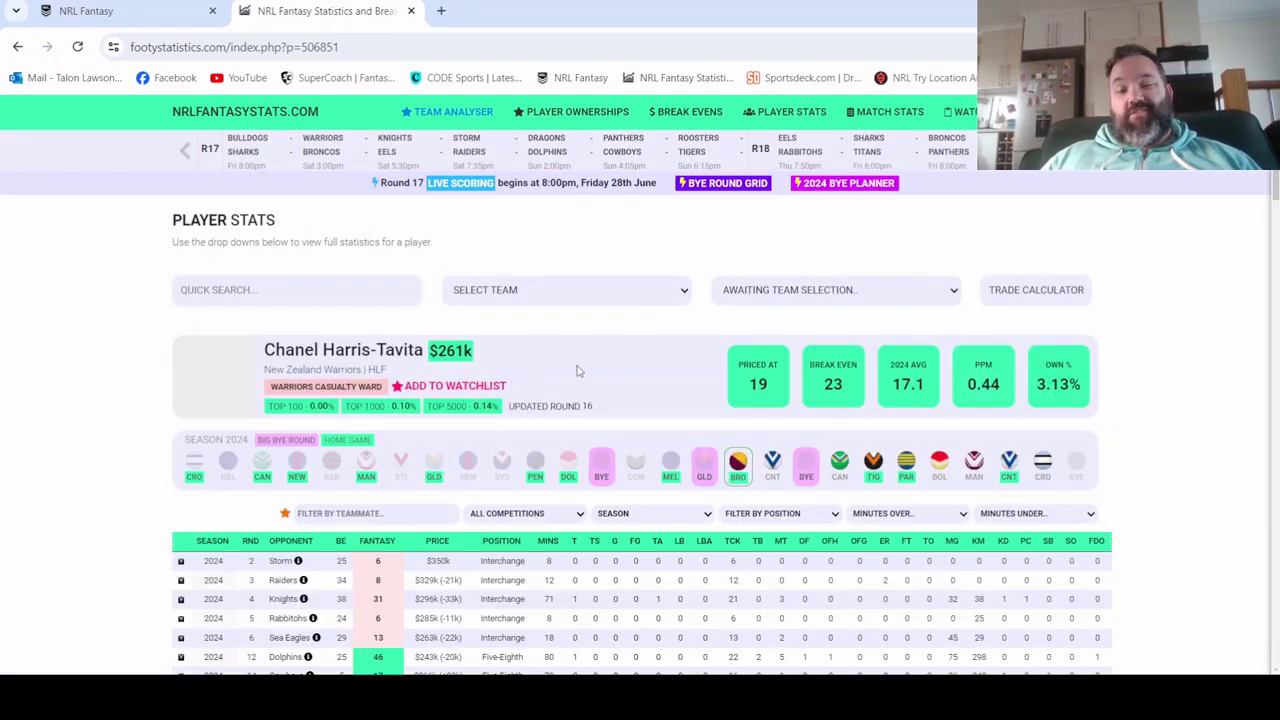
click(17, 47)
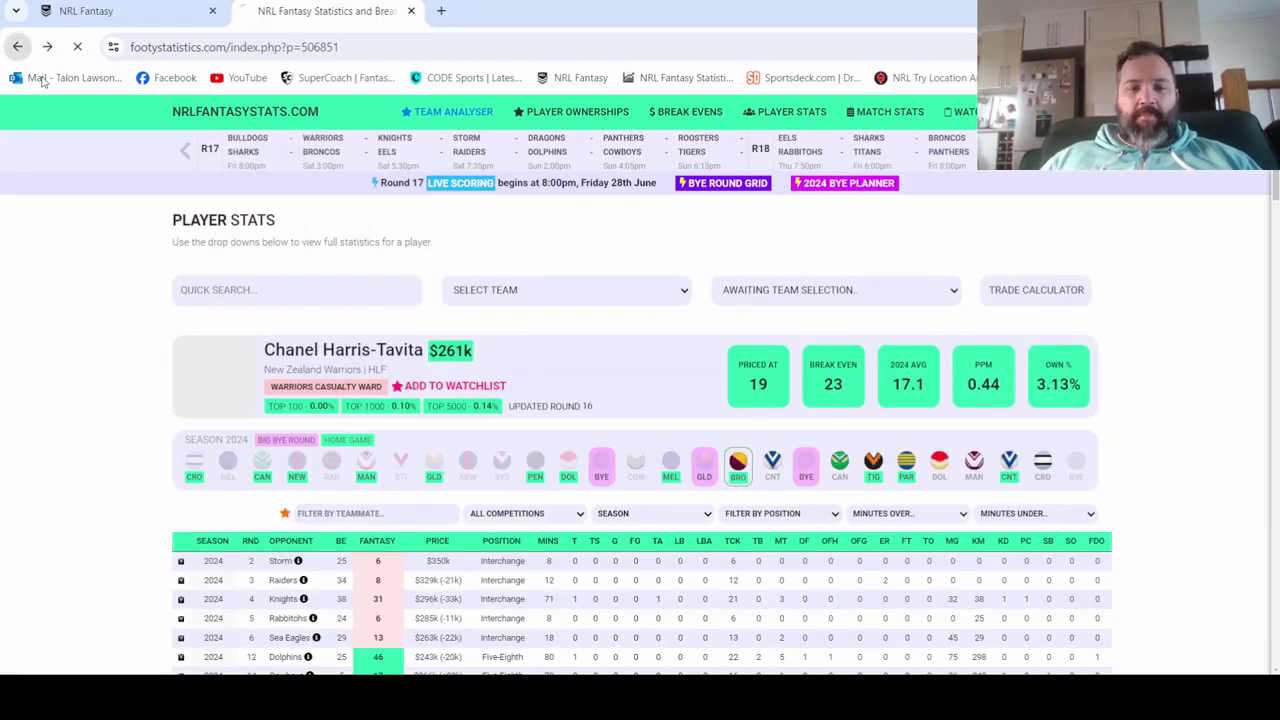
scroll(503, 581, down, 1)
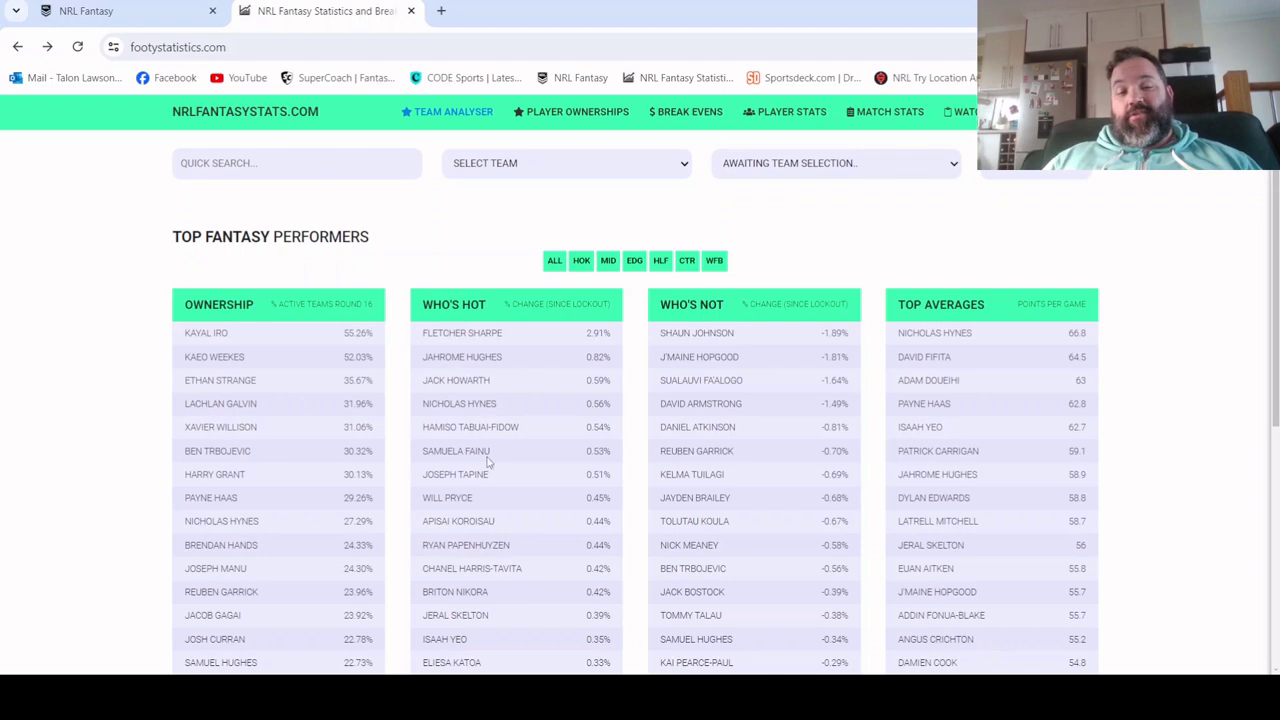
scroll(490, 585, down, 1)
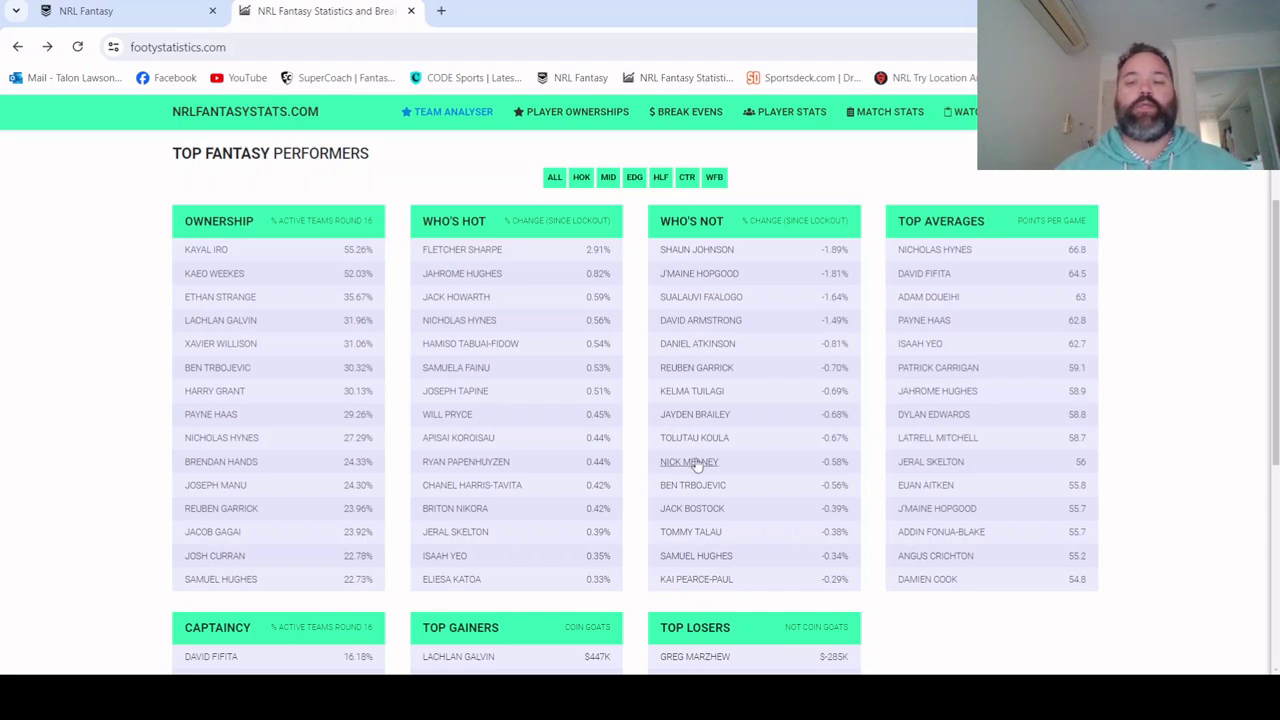
scroll(607, 385, up, 3)
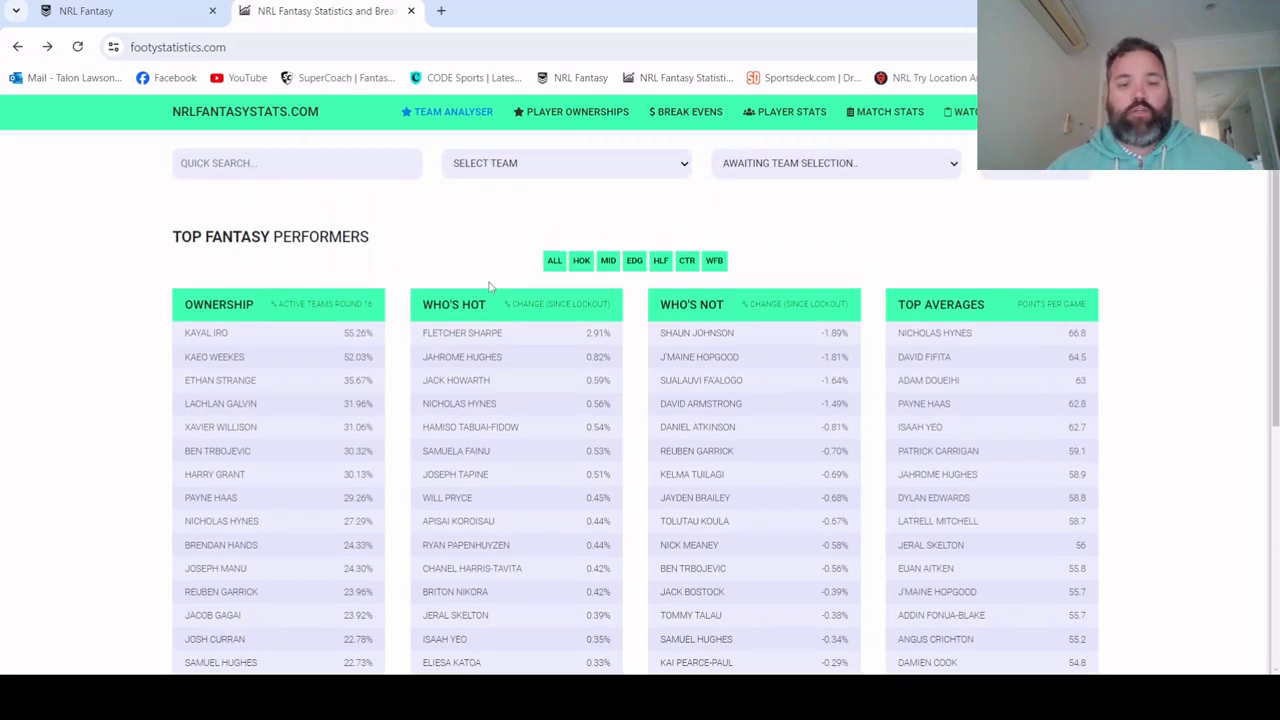
On the NRL Fantasy team page, swap B. Talagi in for T. Wishart at WFB, and Wishart in for M. Plath at HLF.
click(125, 16)
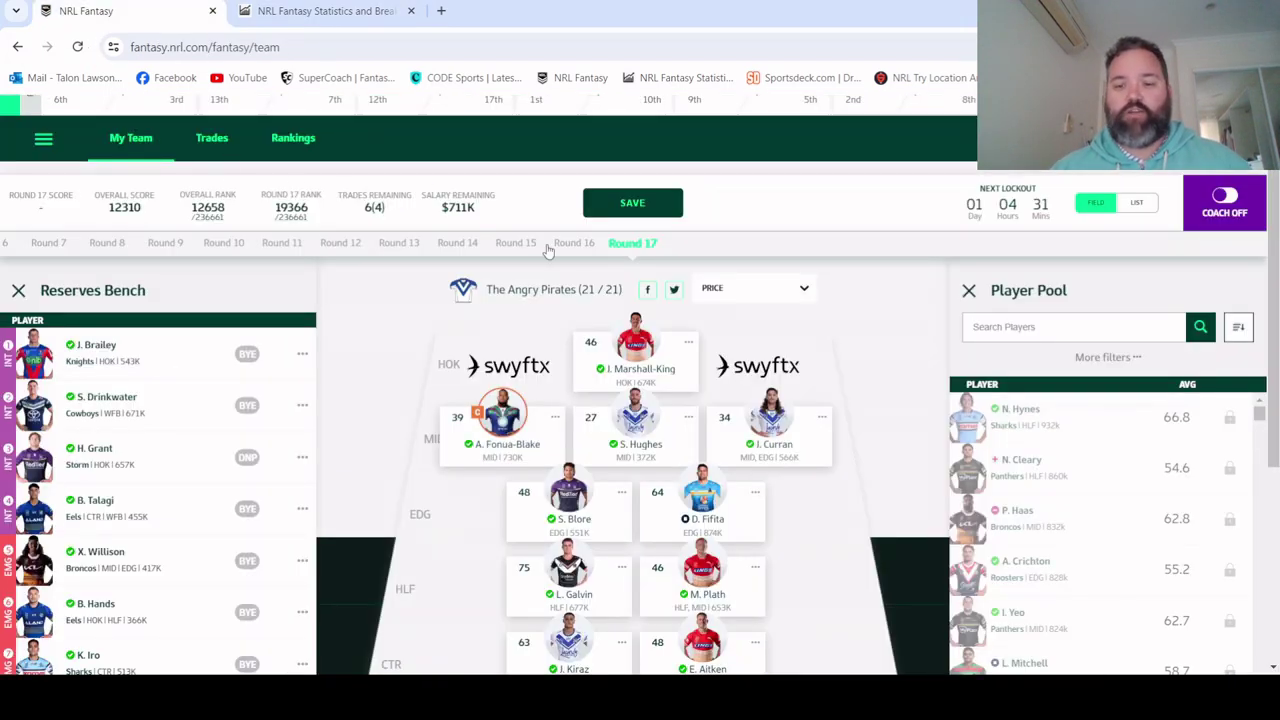
scroll(300, 388, down, 1)
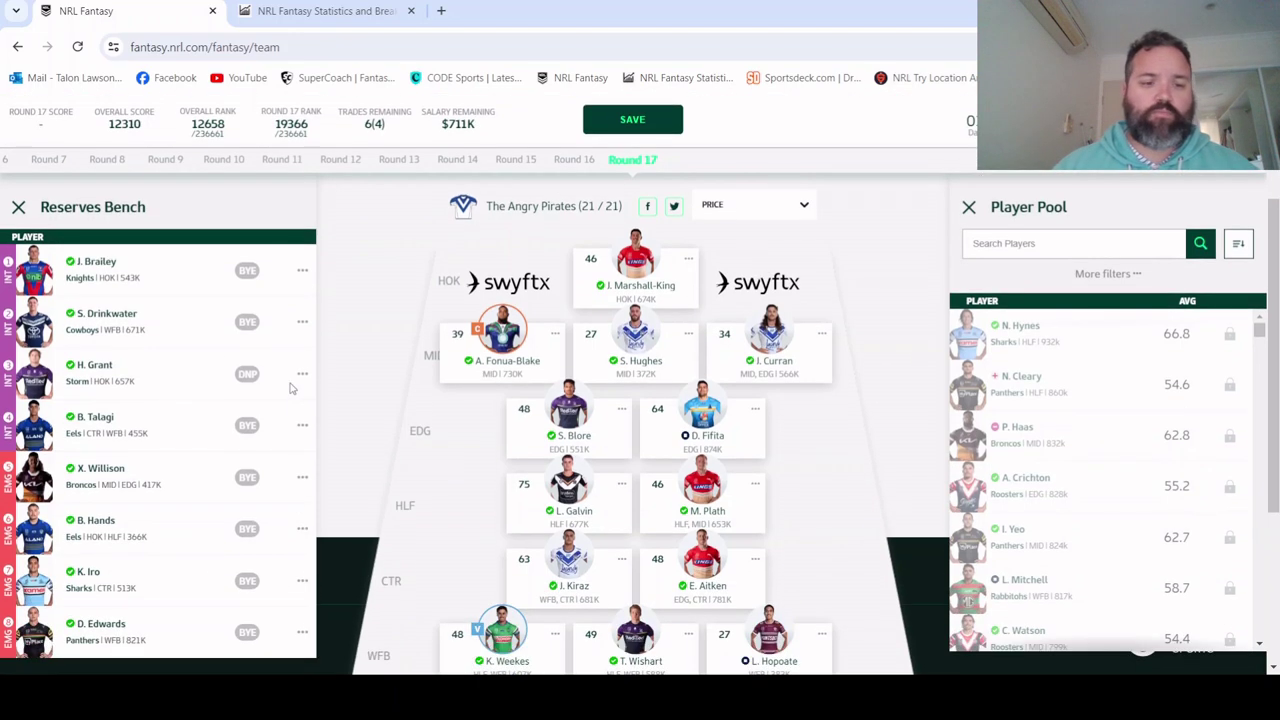
scroll(793, 607, down, 1)
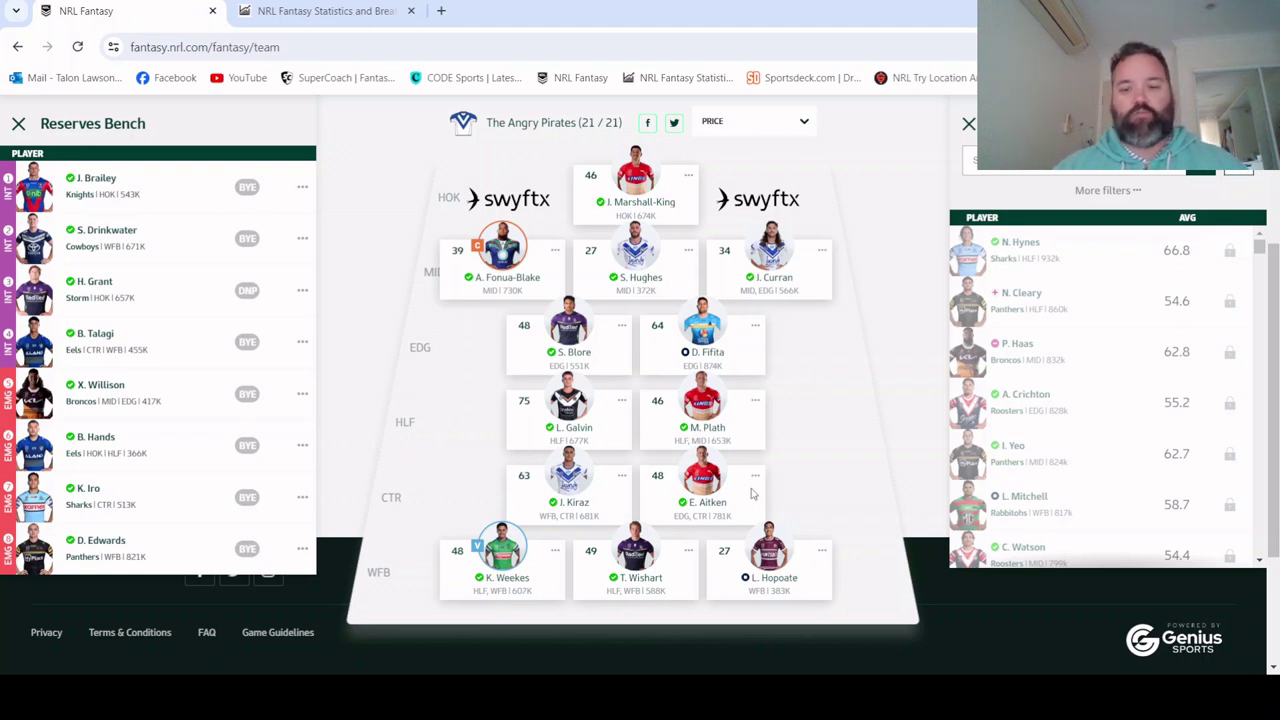
click(302, 342)
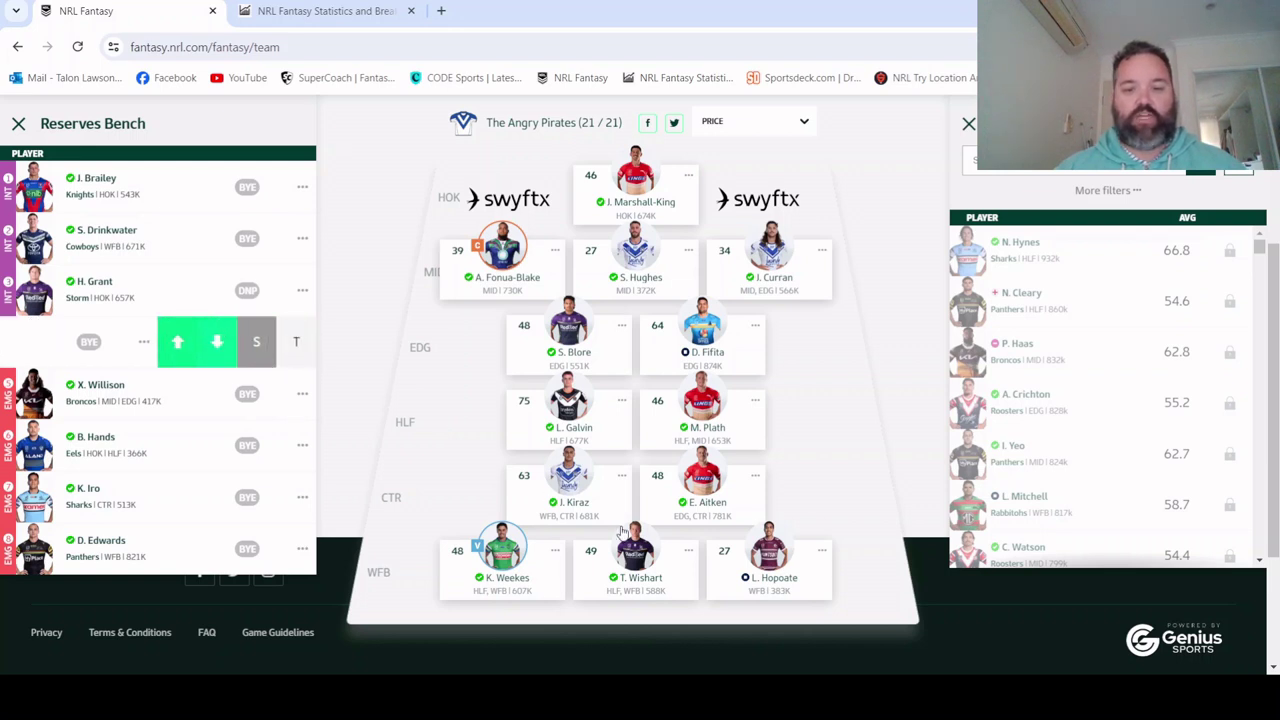
click(686, 557)
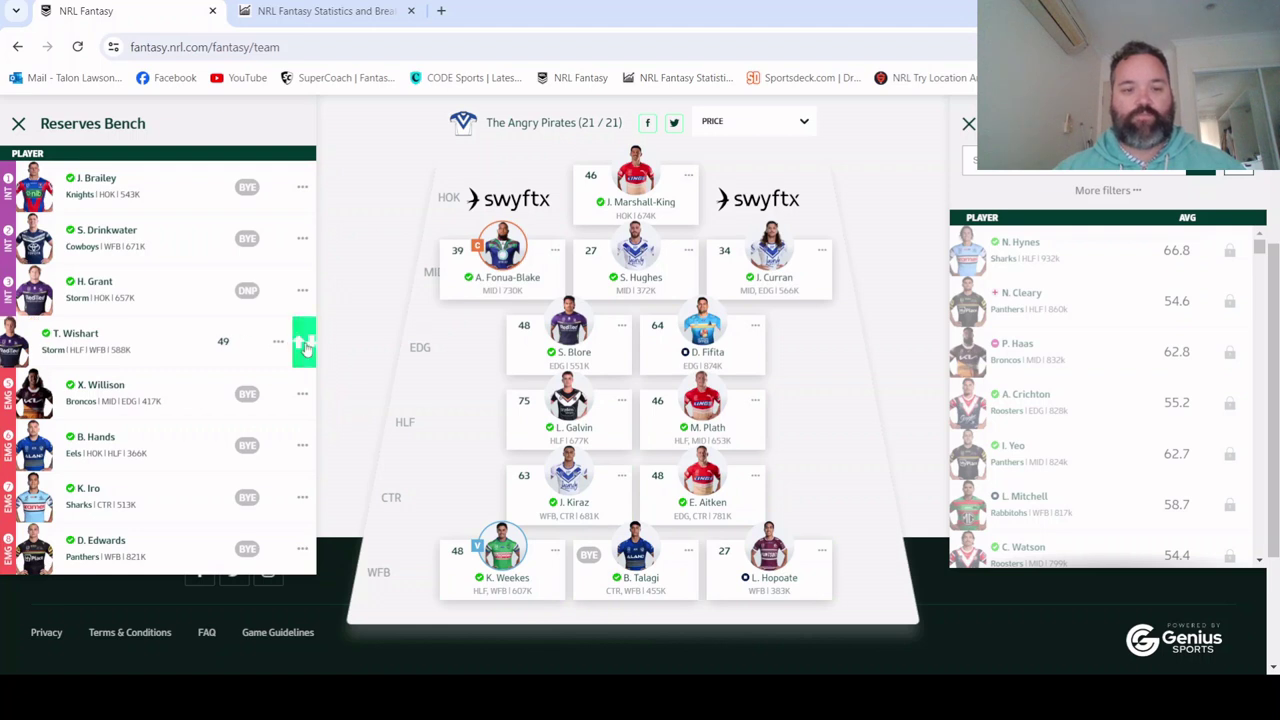
click(257, 350)
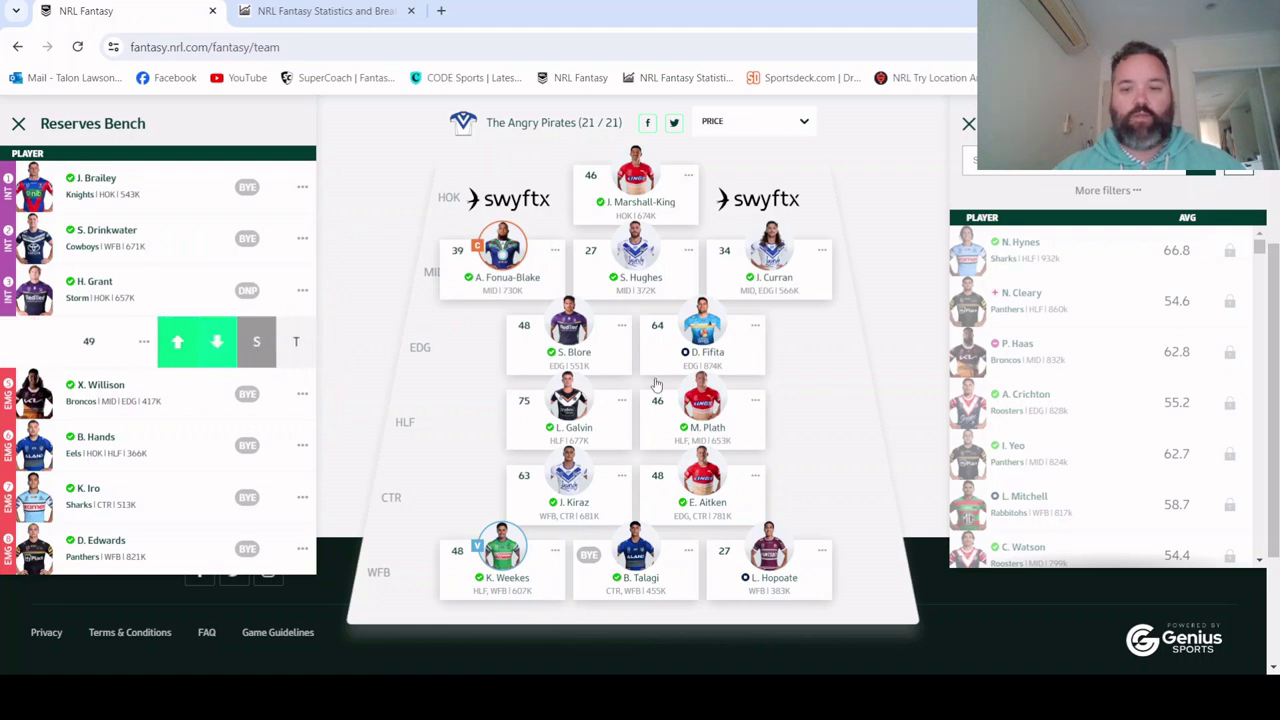
click(733, 415)
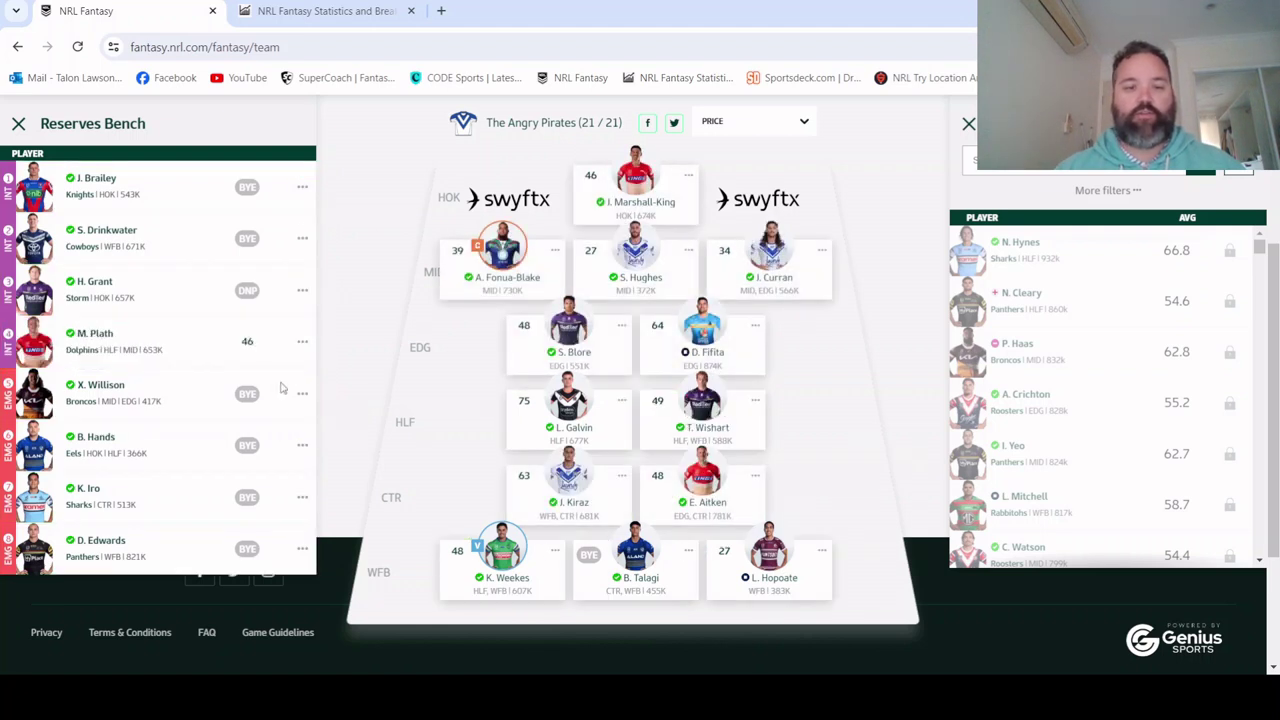
Swap M. Plath from the bench in for J. Curran at MID, and Curran in for D. Fifita at EDG.
click(304, 345)
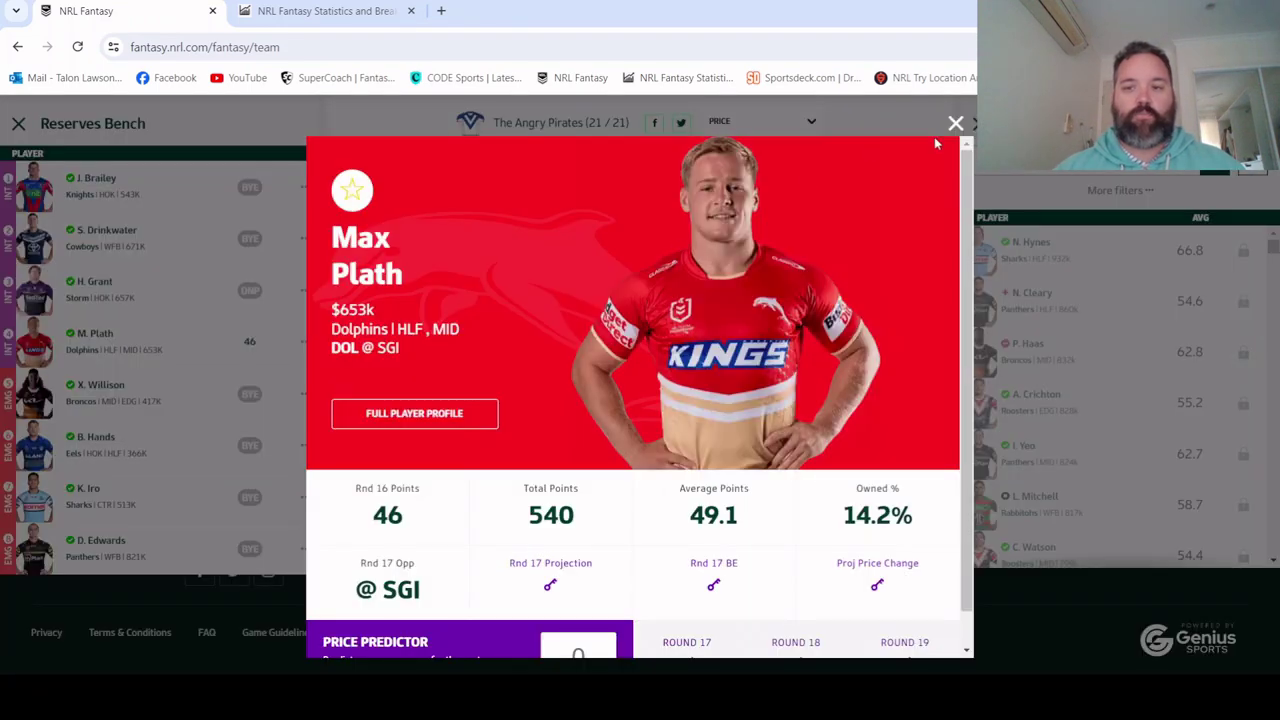
click(955, 123)
click(303, 342)
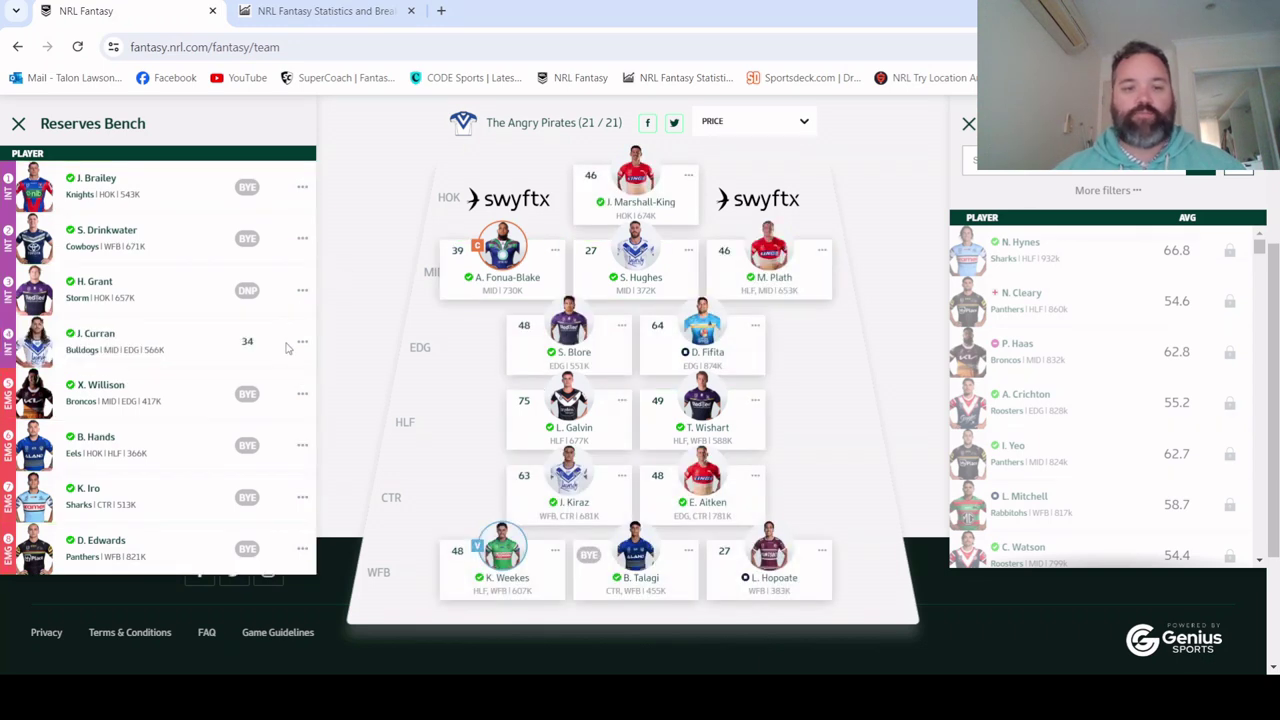
click(302, 343)
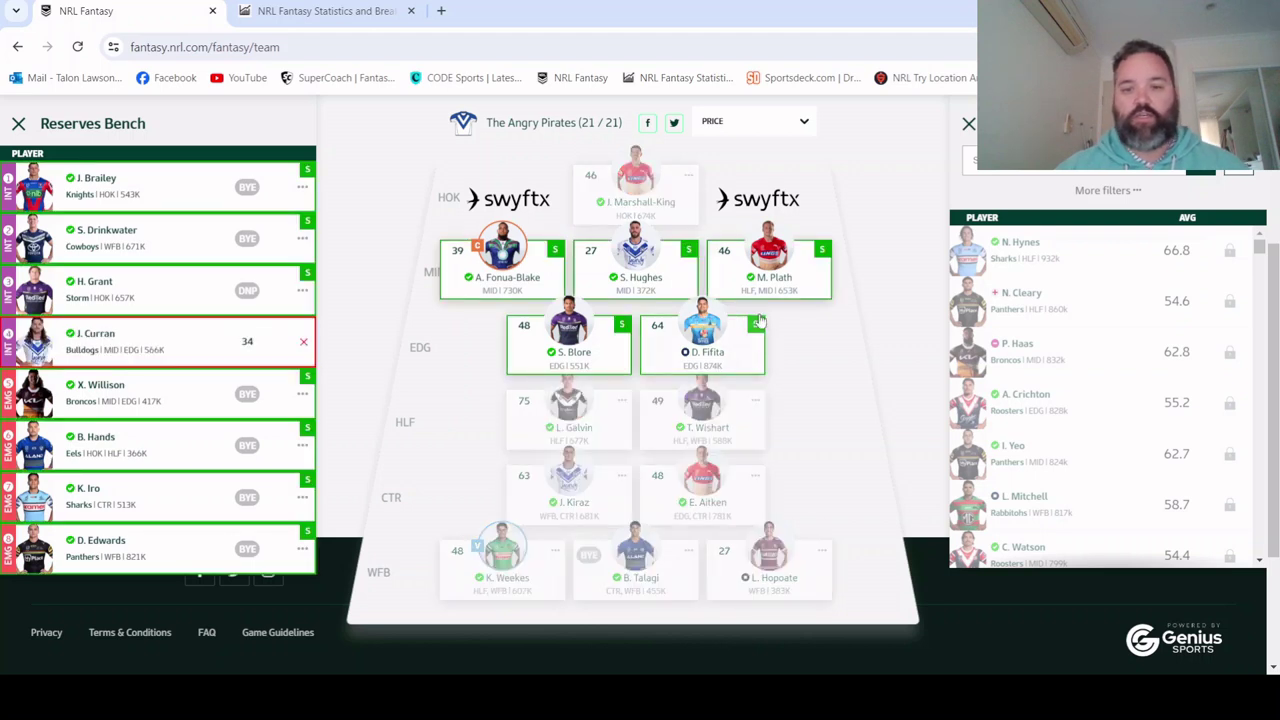
click(704, 330)
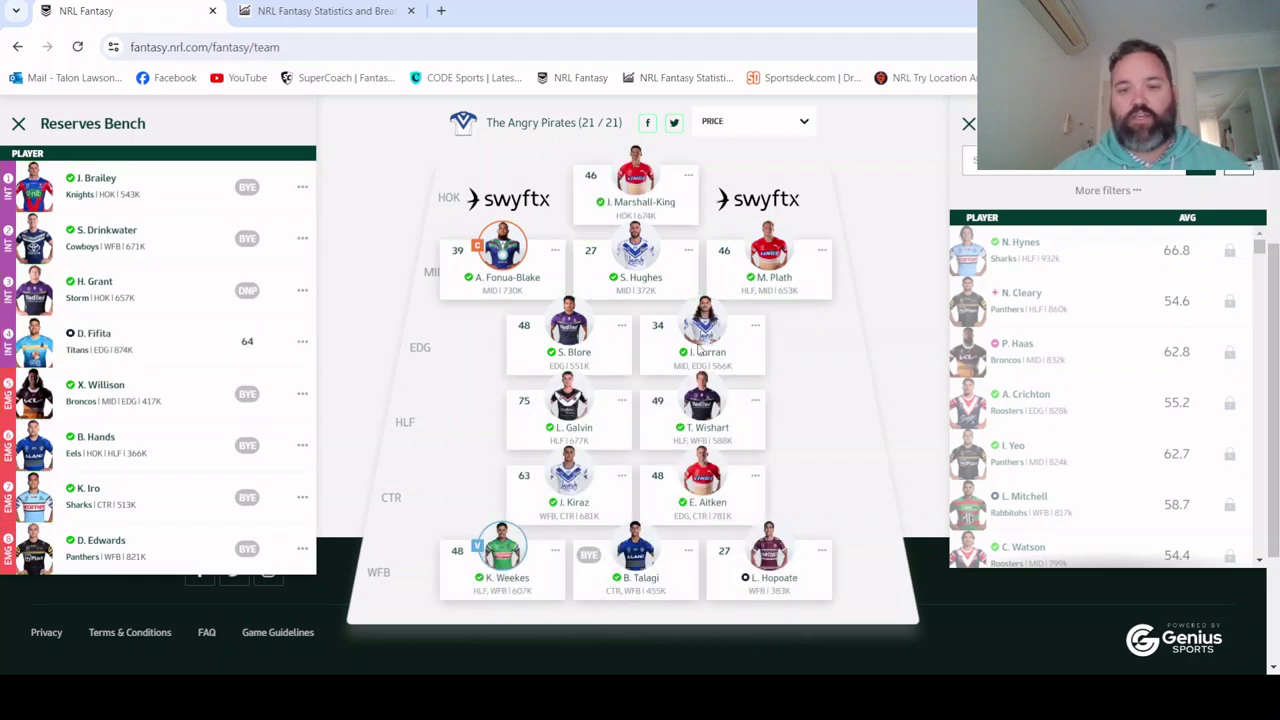
At WFB, swap D. Edwards in from the bench for L. Hopoate, and S. Drinkwater in for B. Talagi.
click(821, 550)
click(841, 578)
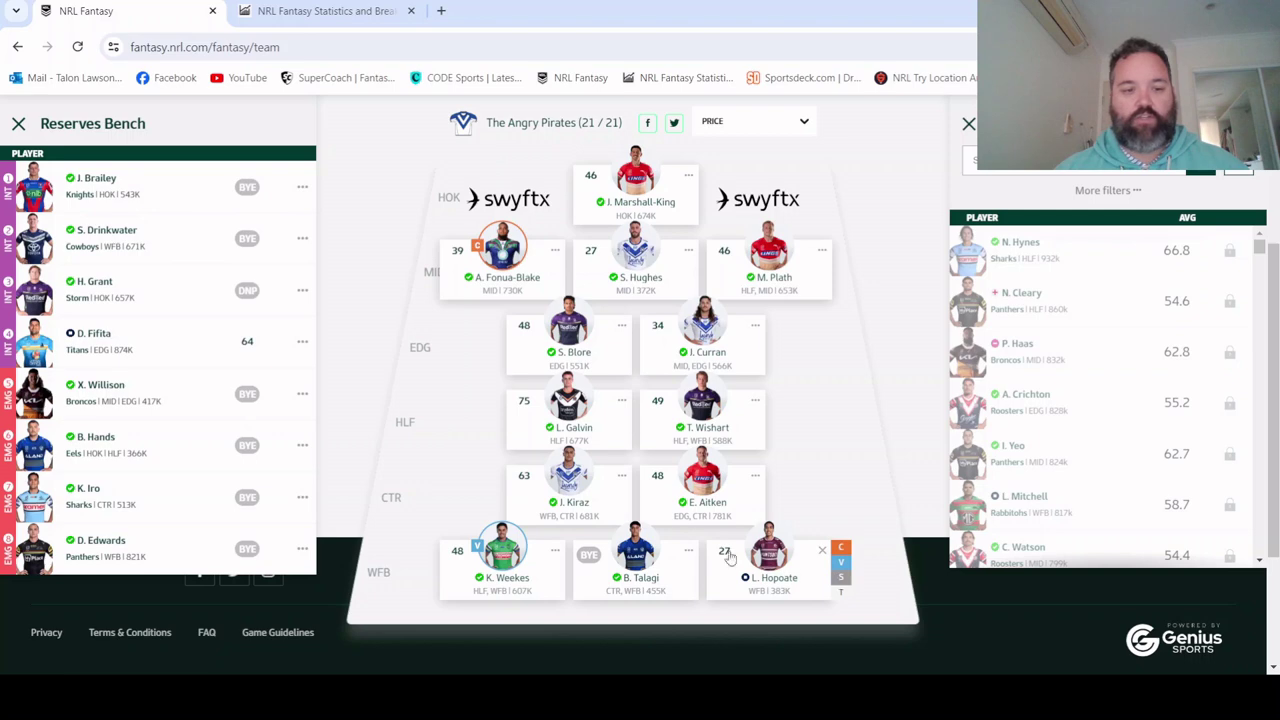
click(255, 550)
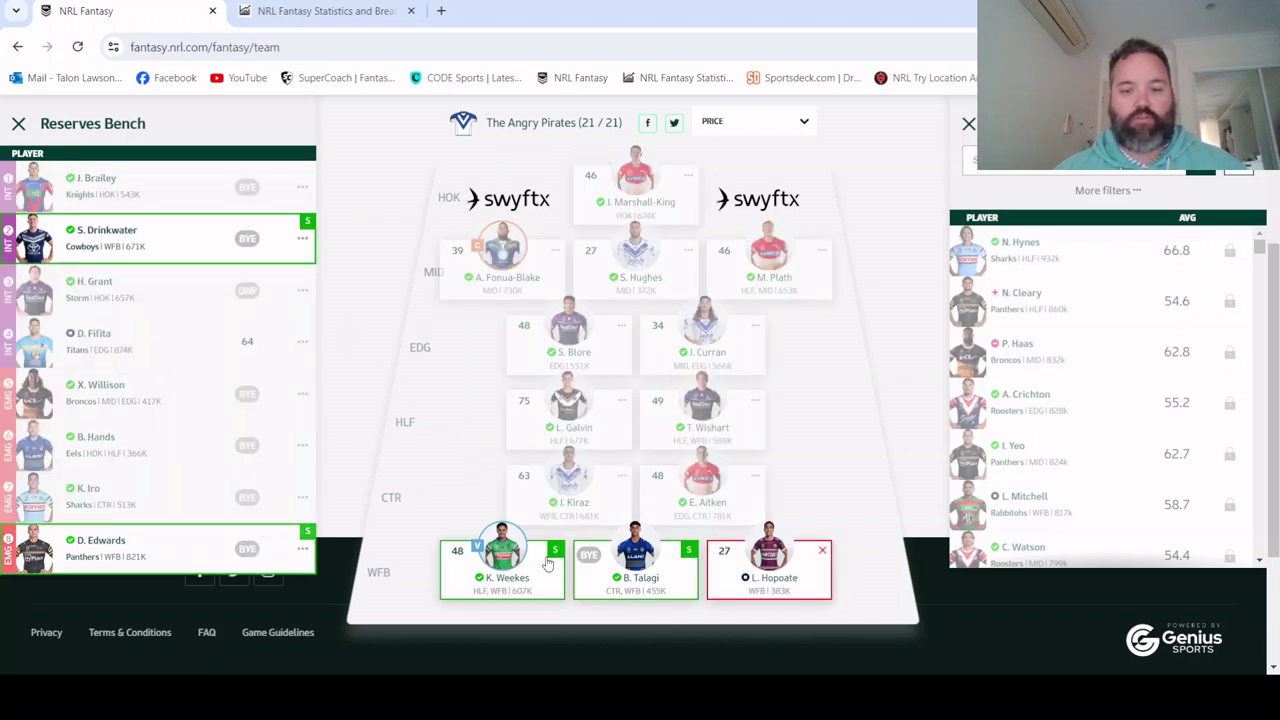
click(678, 563)
click(956, 124)
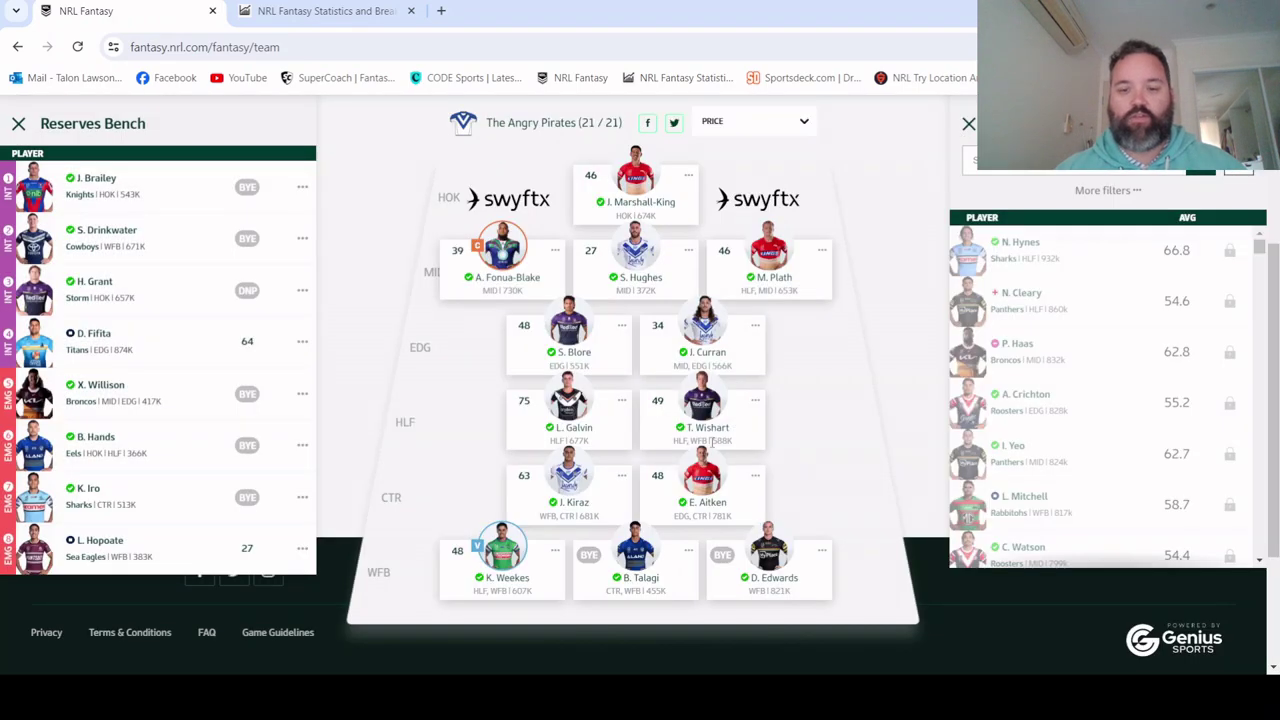
click(689, 547)
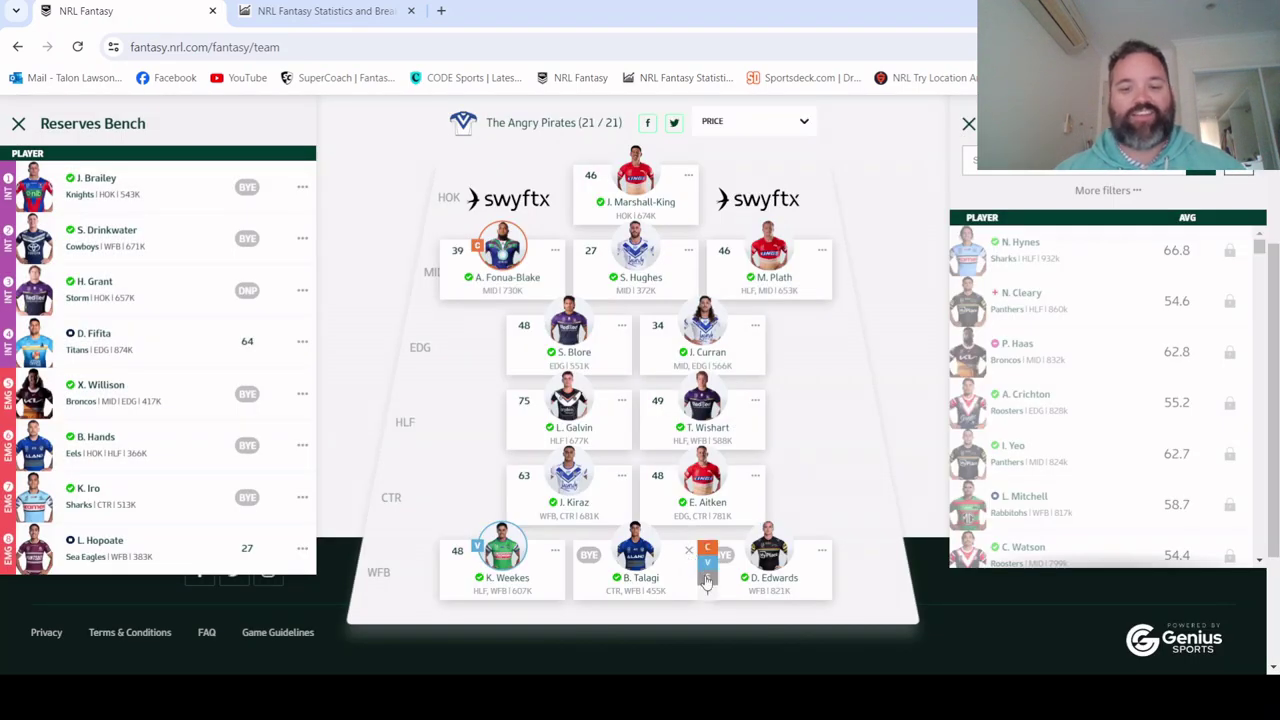
click(171, 253)
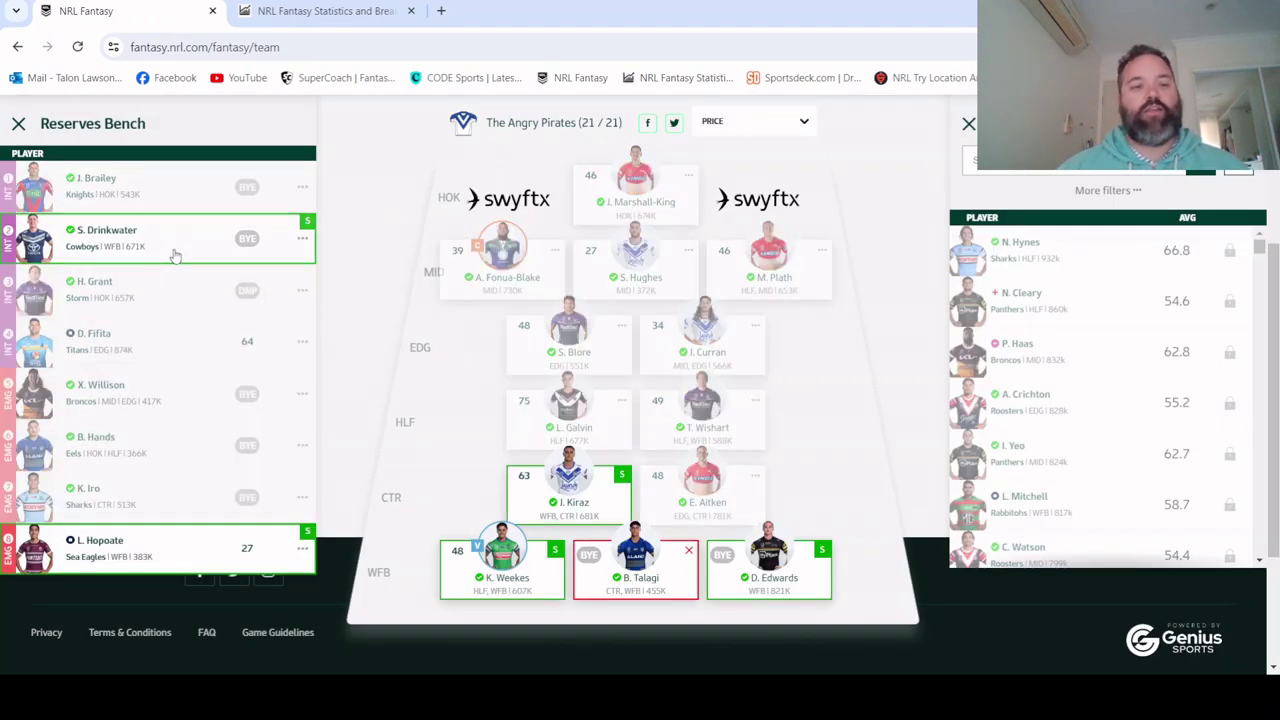
click(171, 253)
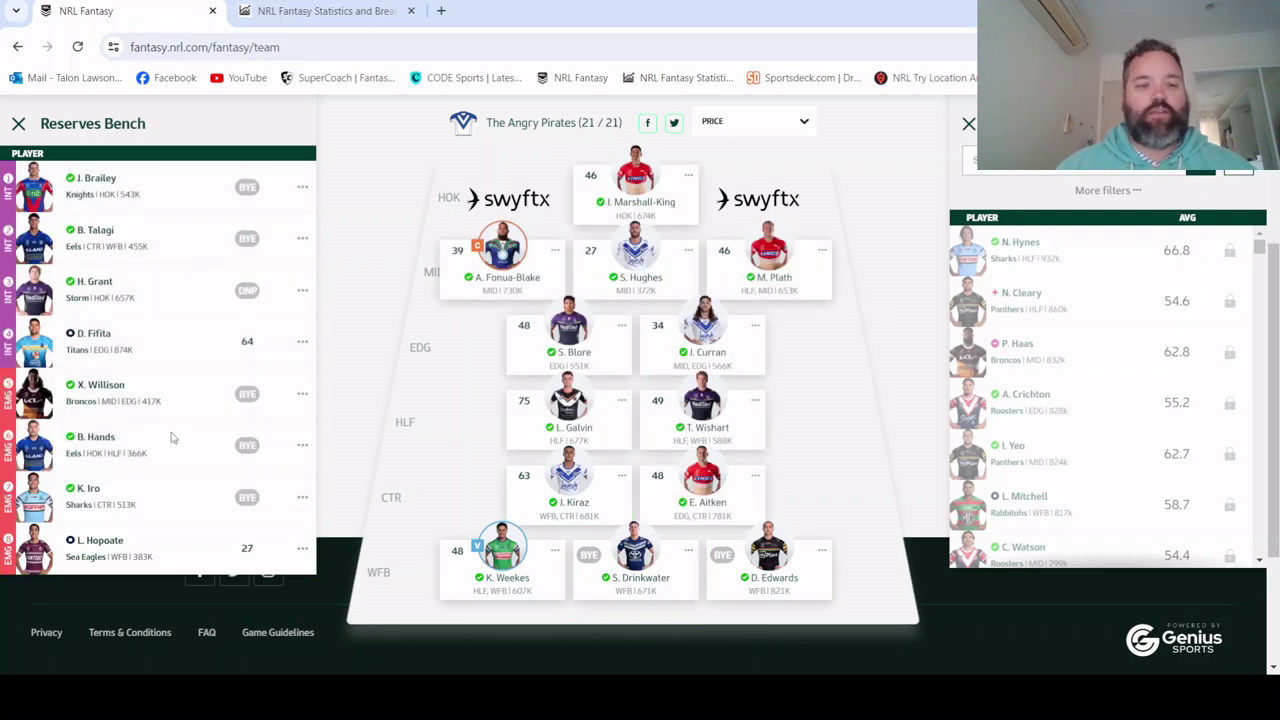
Reorder the reserves bench by moving D. Fifita down to EMG 7 and B. Talagi down to INT 3.
click(301, 342)
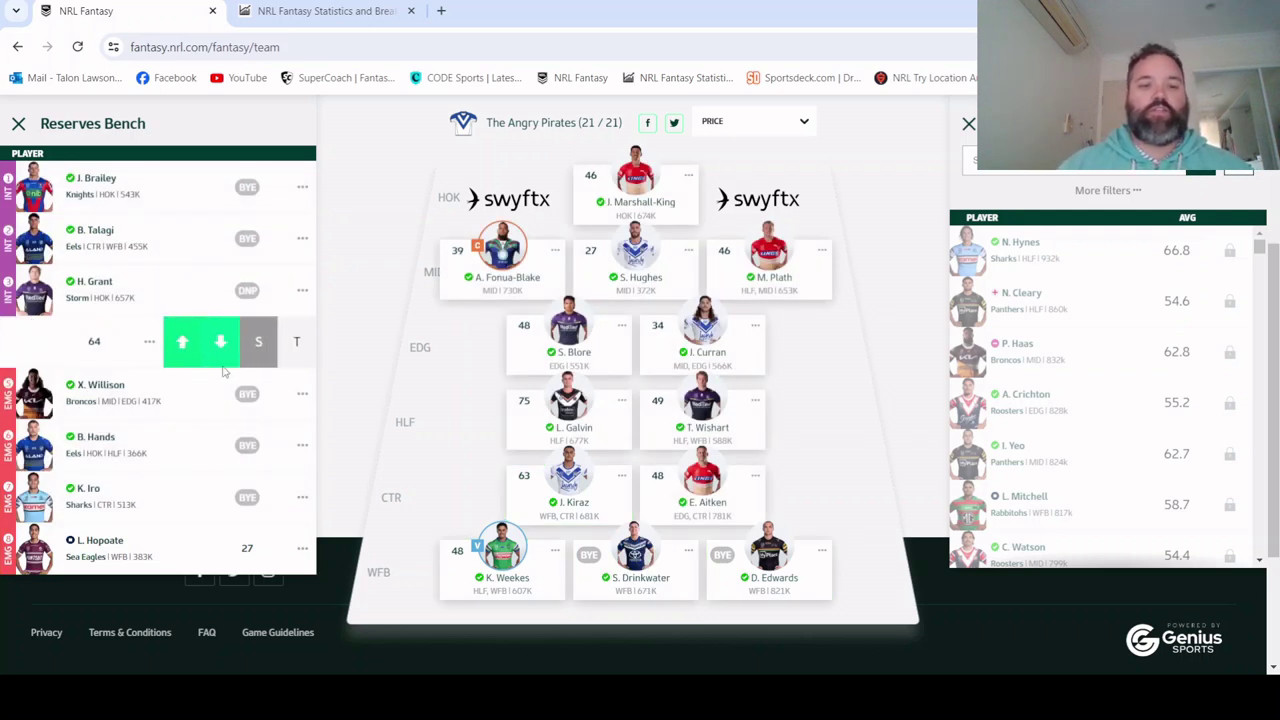
click(216, 355)
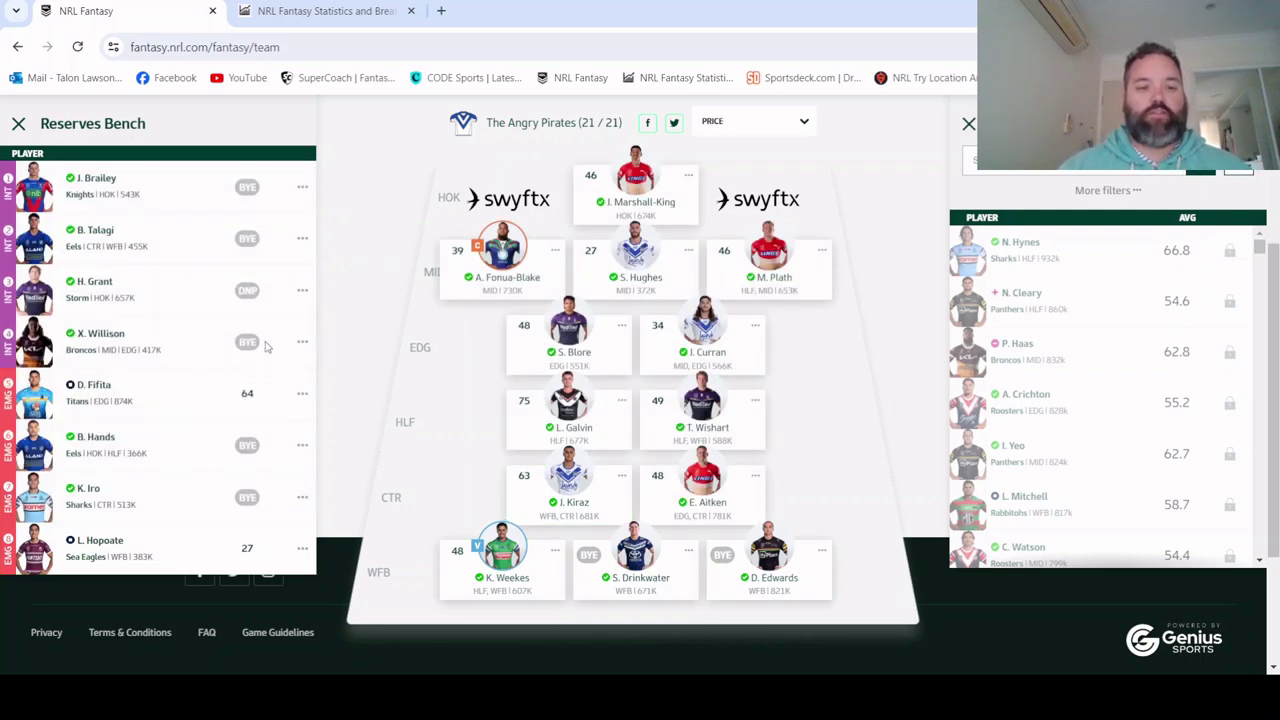
click(302, 393)
click(227, 401)
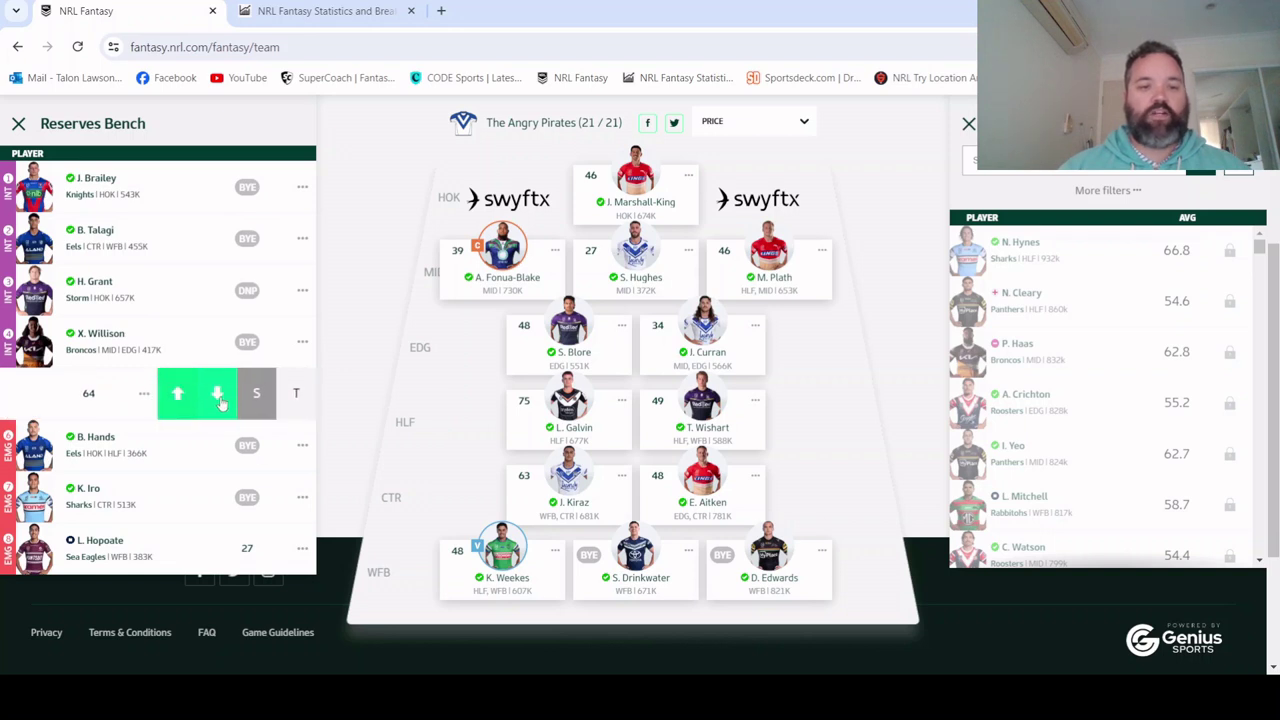
click(302, 444)
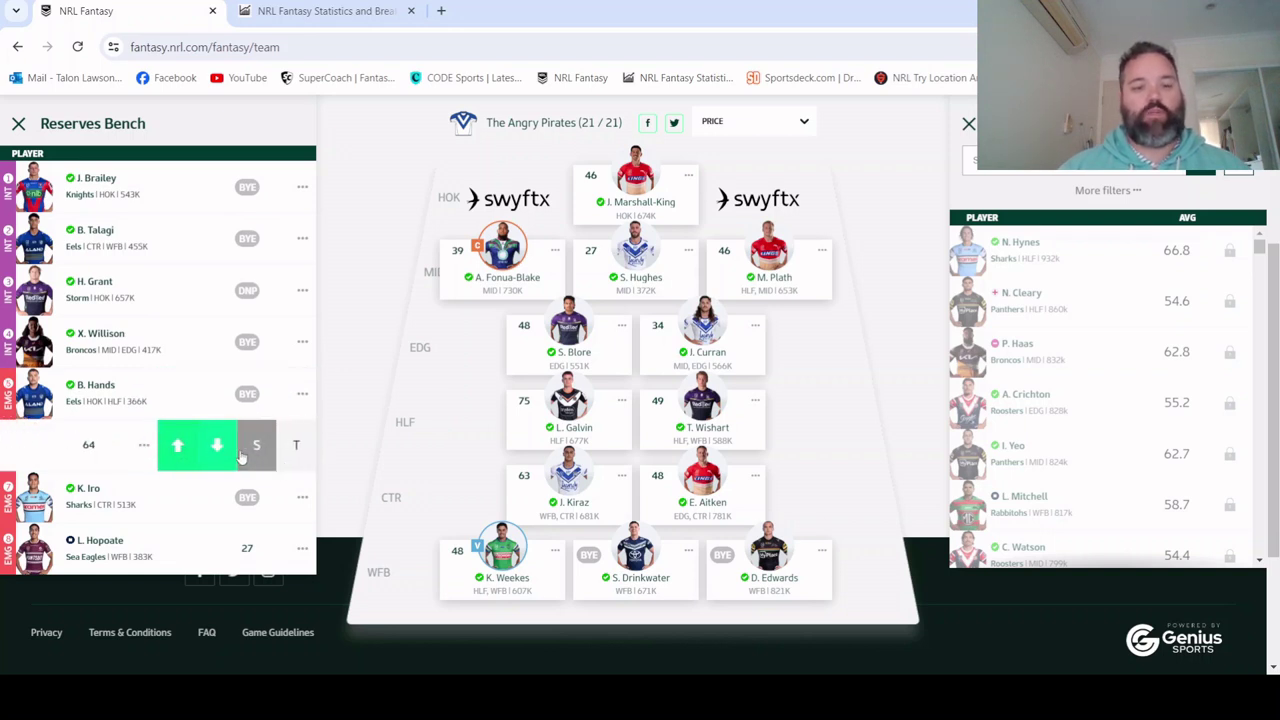
click(216, 444)
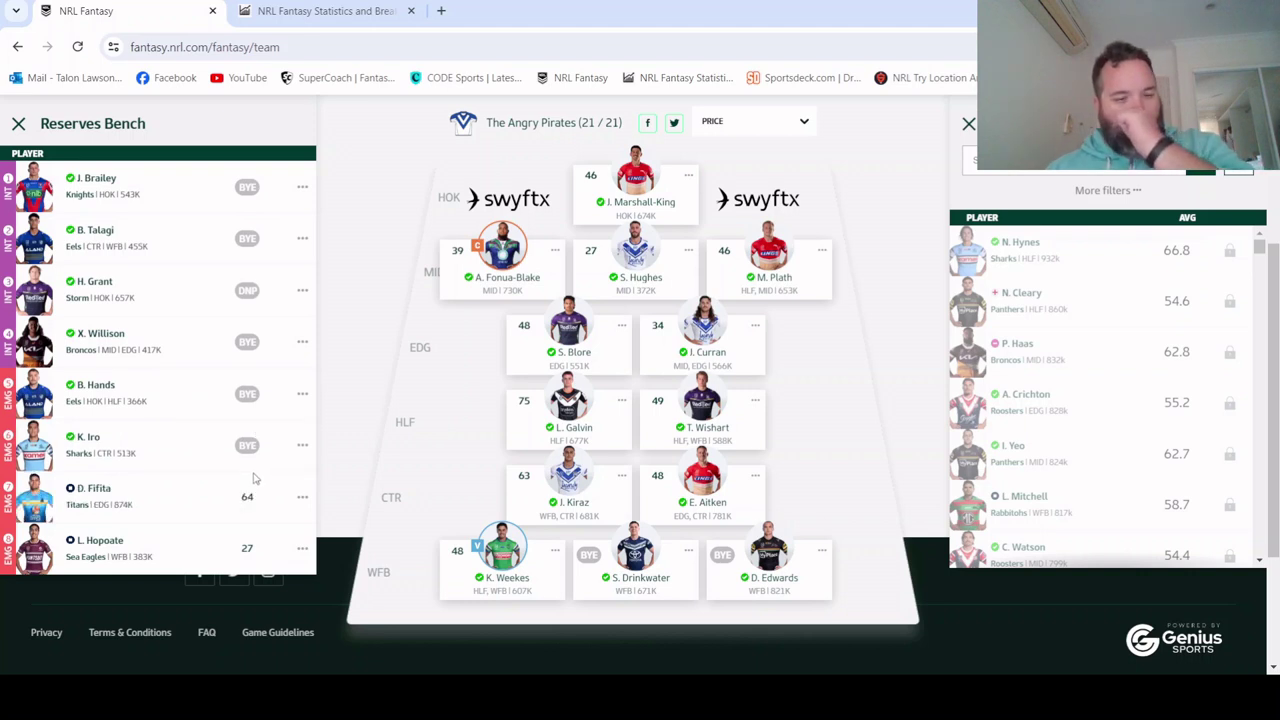
click(302, 240)
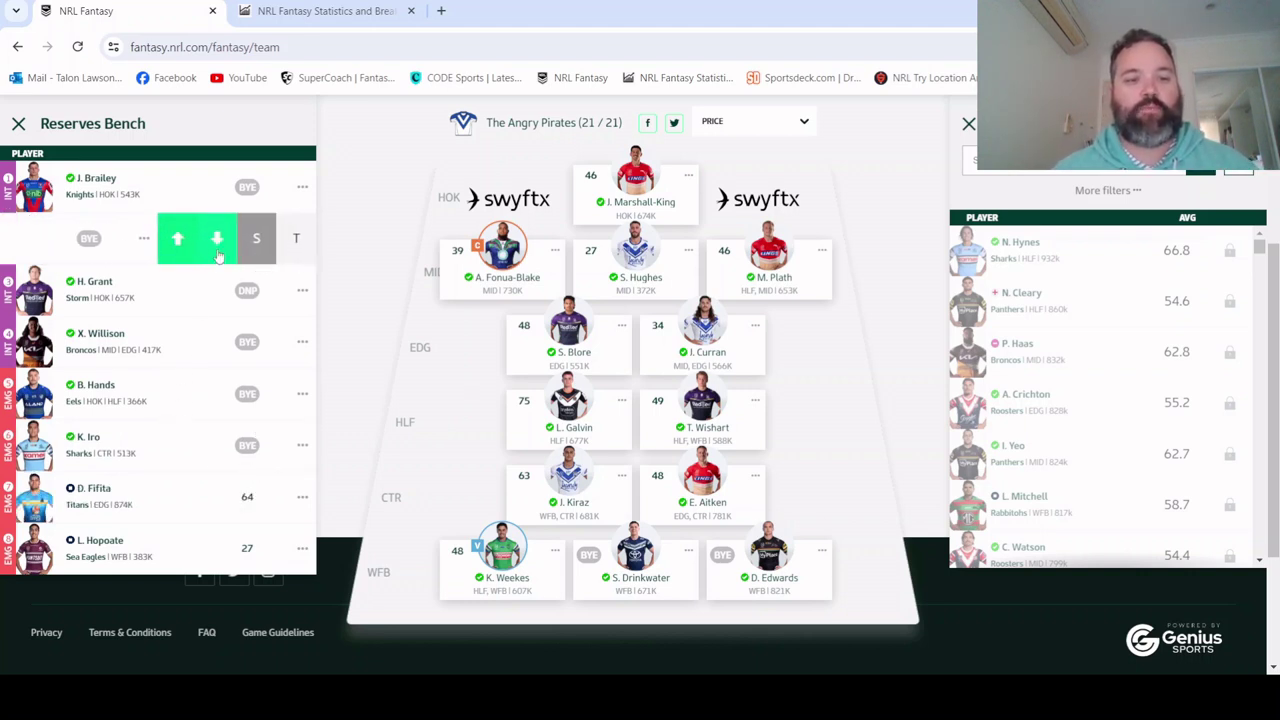
click(218, 256)
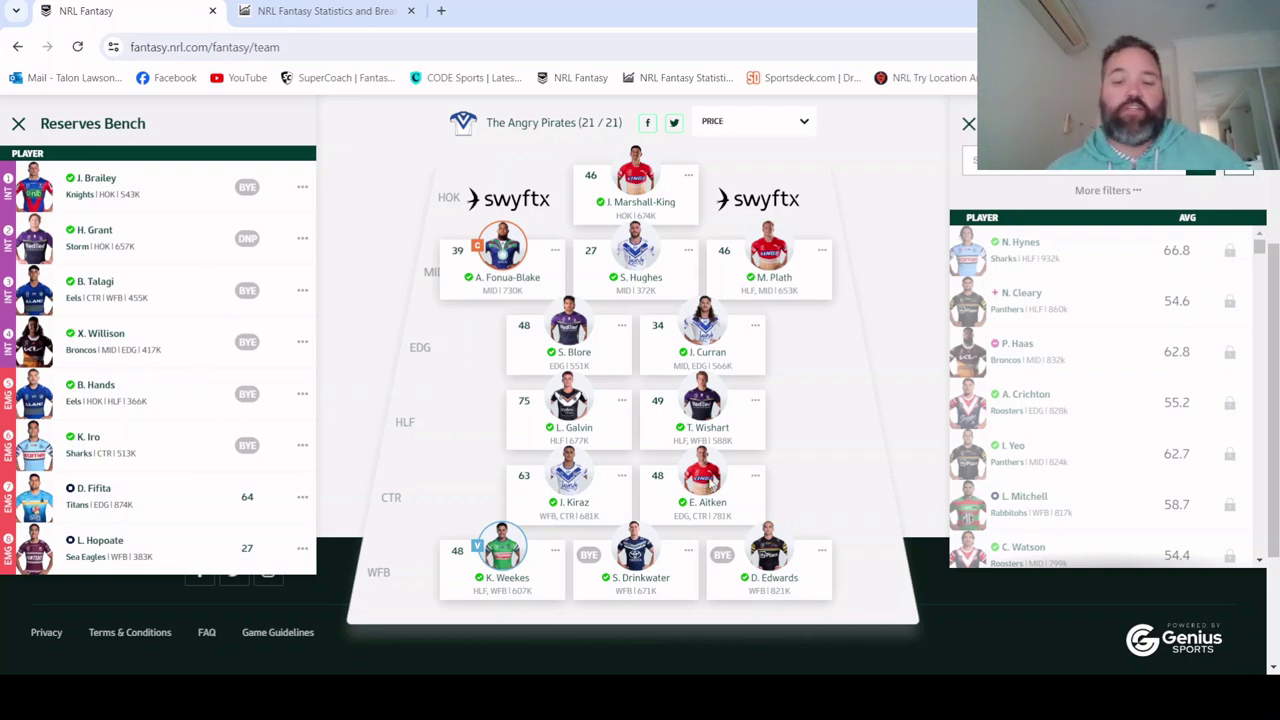
Start a trade from the team page with S. Hughes as the player to trade out.
scroll(757, 572, up, 2)
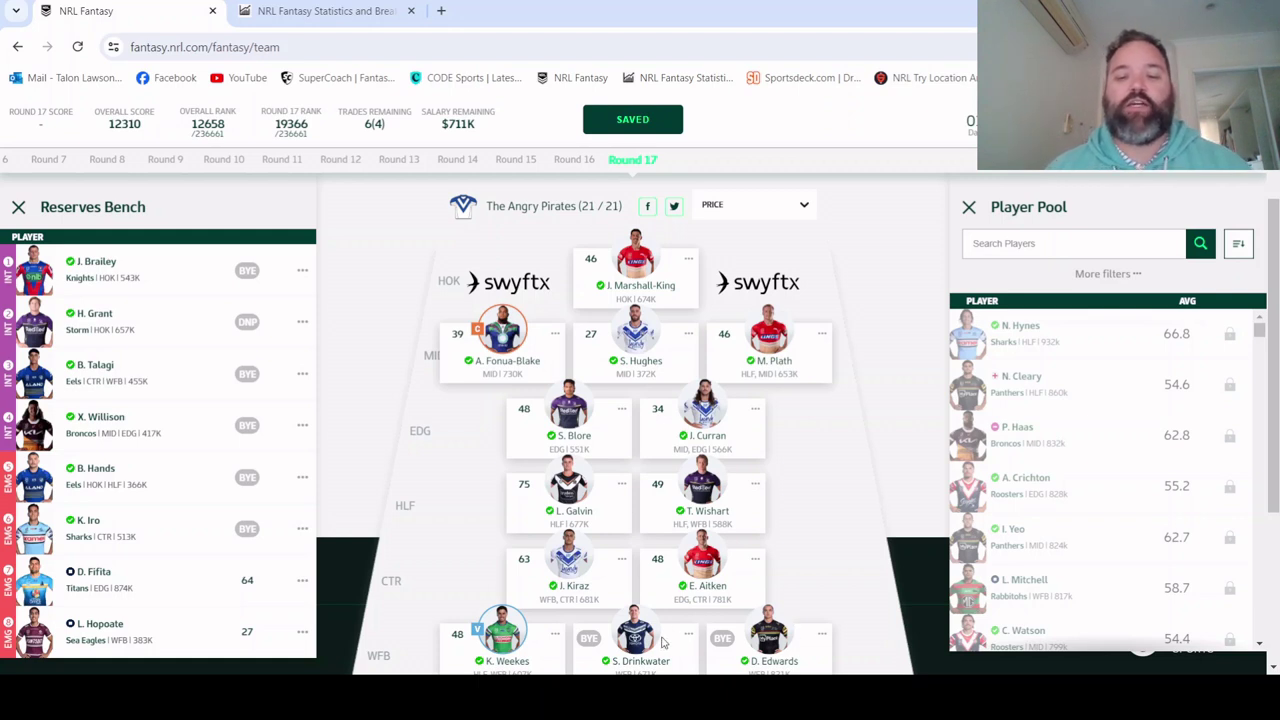
scroll(663, 640, down, 1)
scroll(663, 640, down, 1)
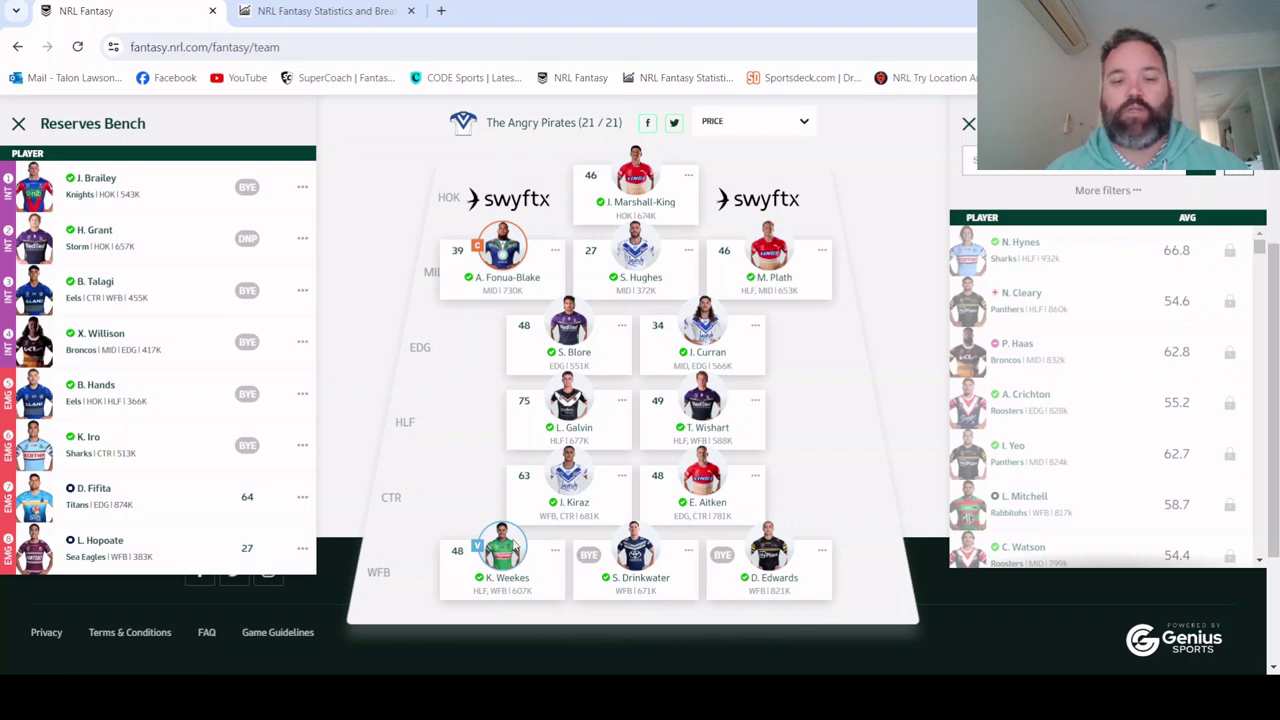
scroll(656, 483, up, 4)
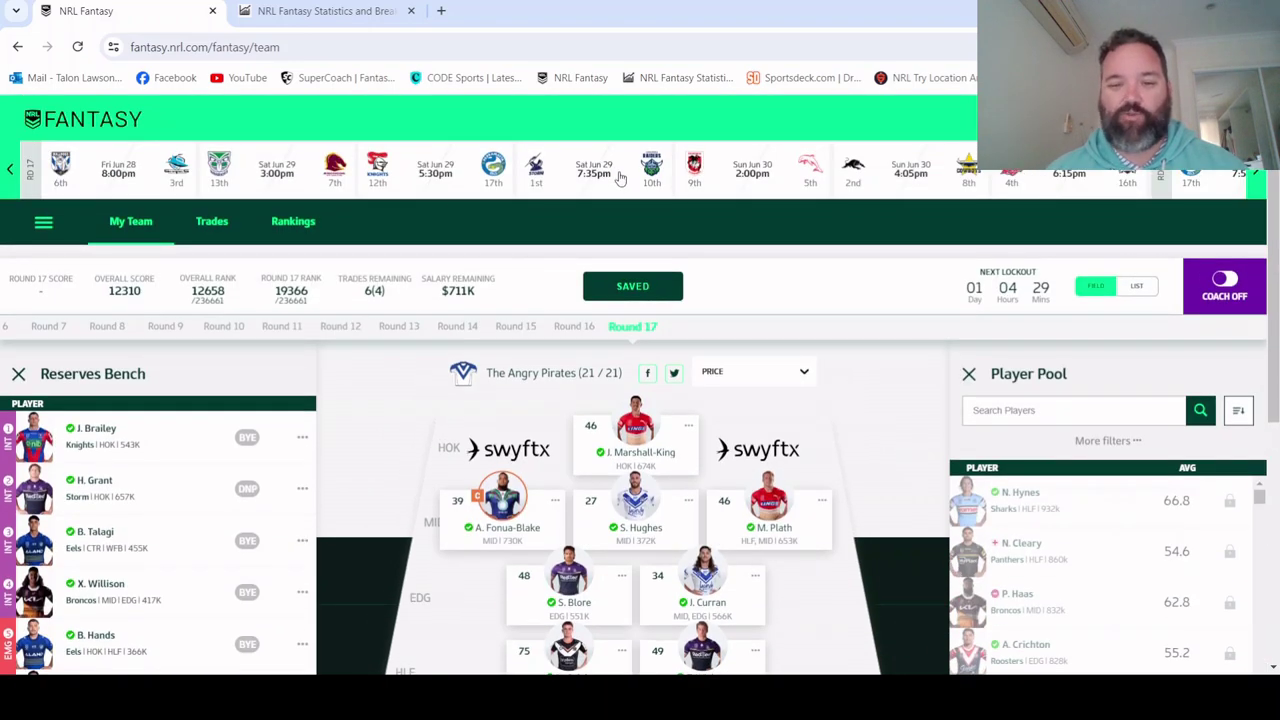
scroll(395, 302, down, 3)
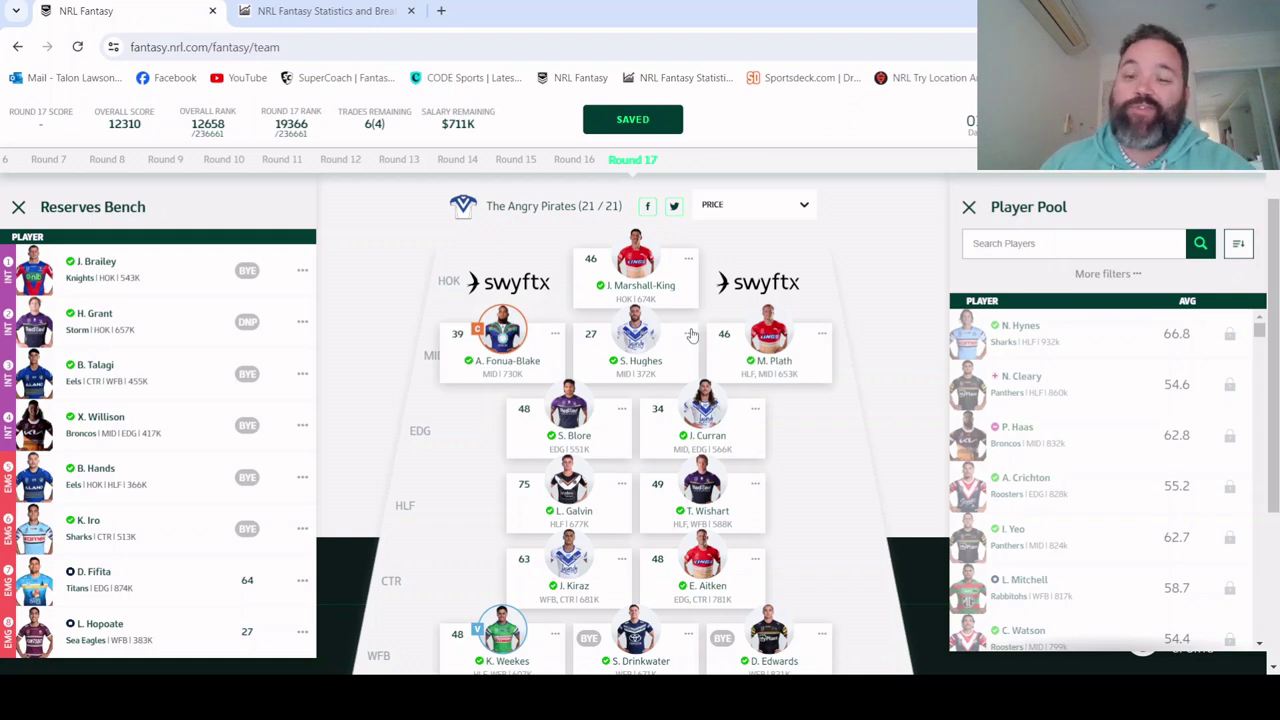
click(689, 335)
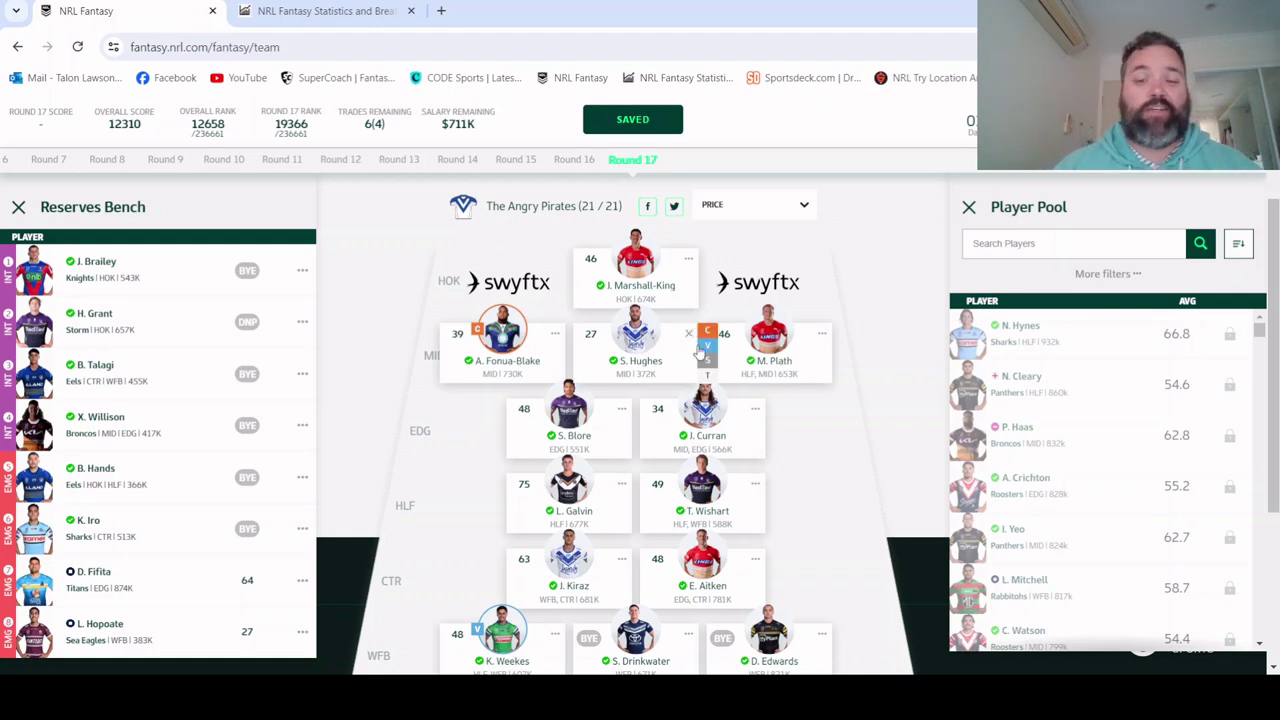
click(707, 361)
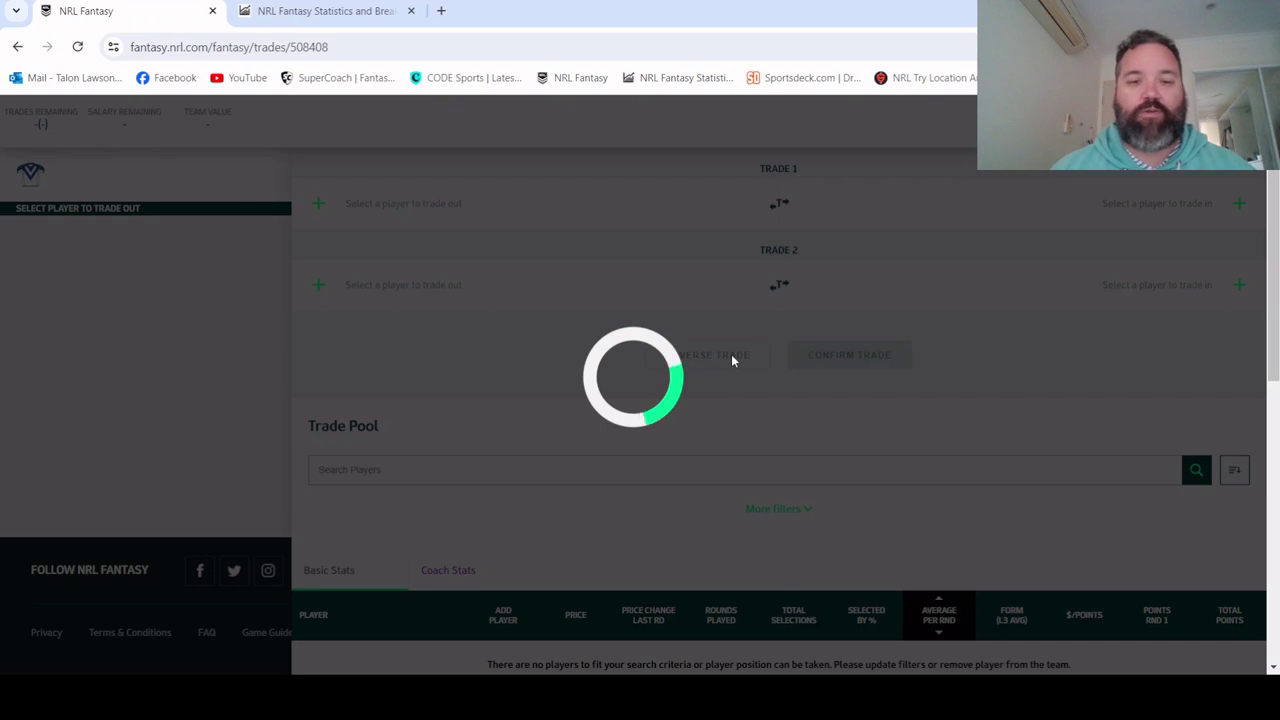
scroll(545, 237, down, 2)
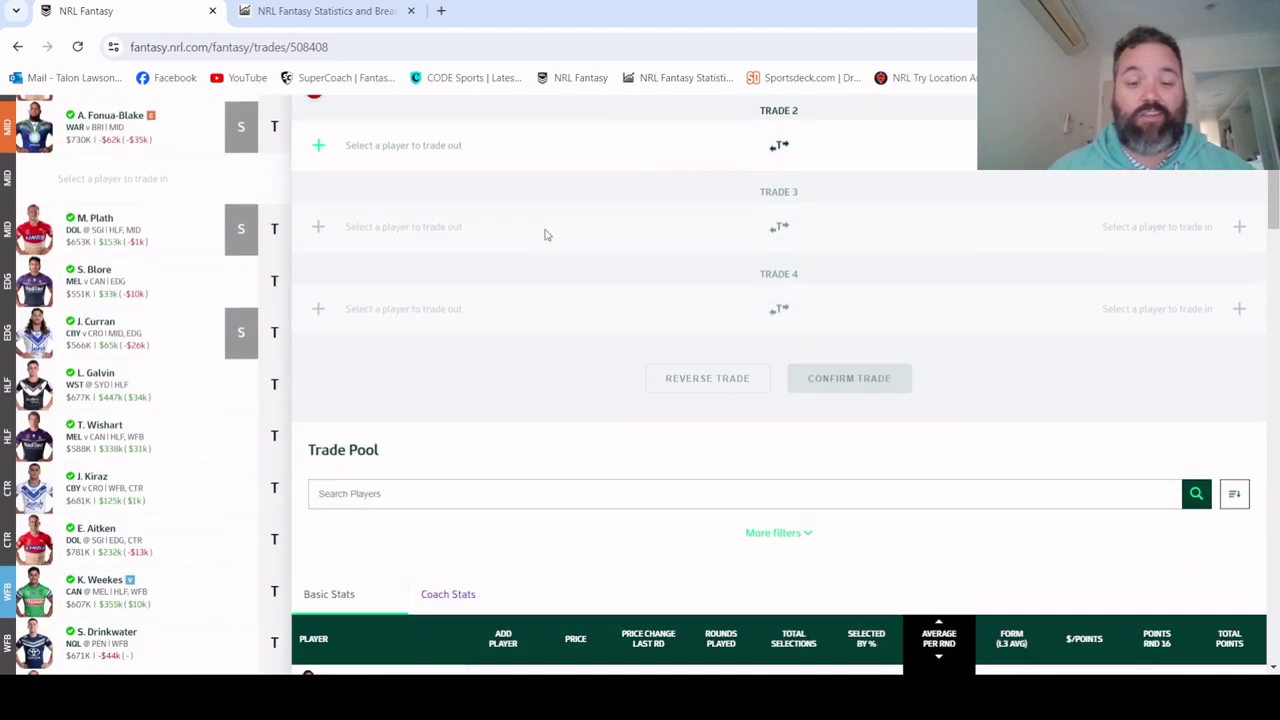
scroll(480, 230, up, 2)
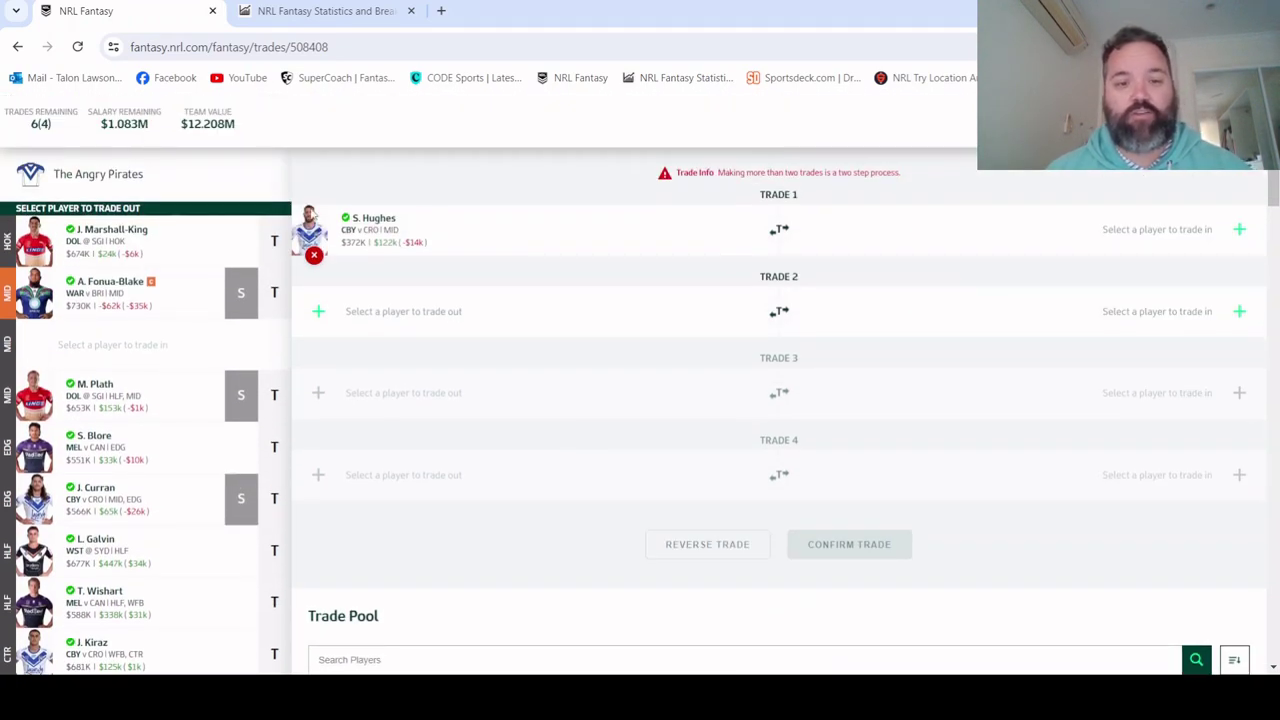
Choose I. Yeo from the Trade Pool as the replacement for S. Hughes and confirm the trade.
scroll(550, 348, down, 5)
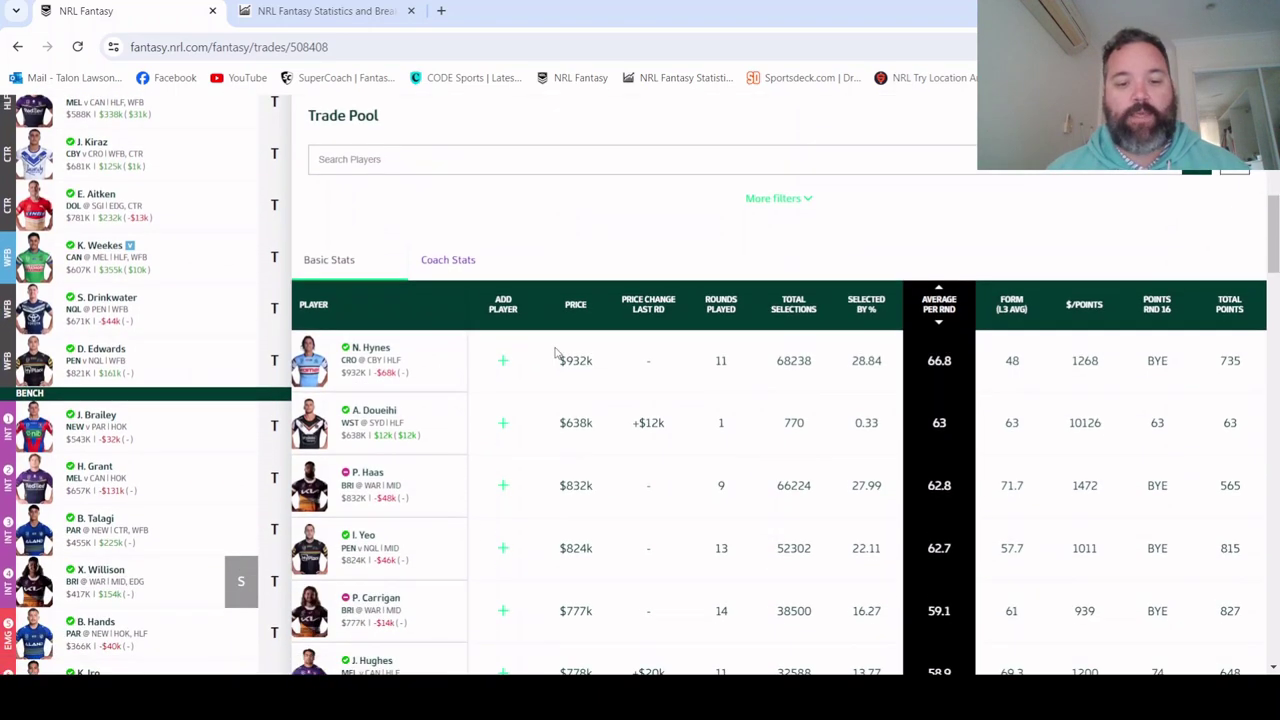
scroll(545, 370, down, 1)
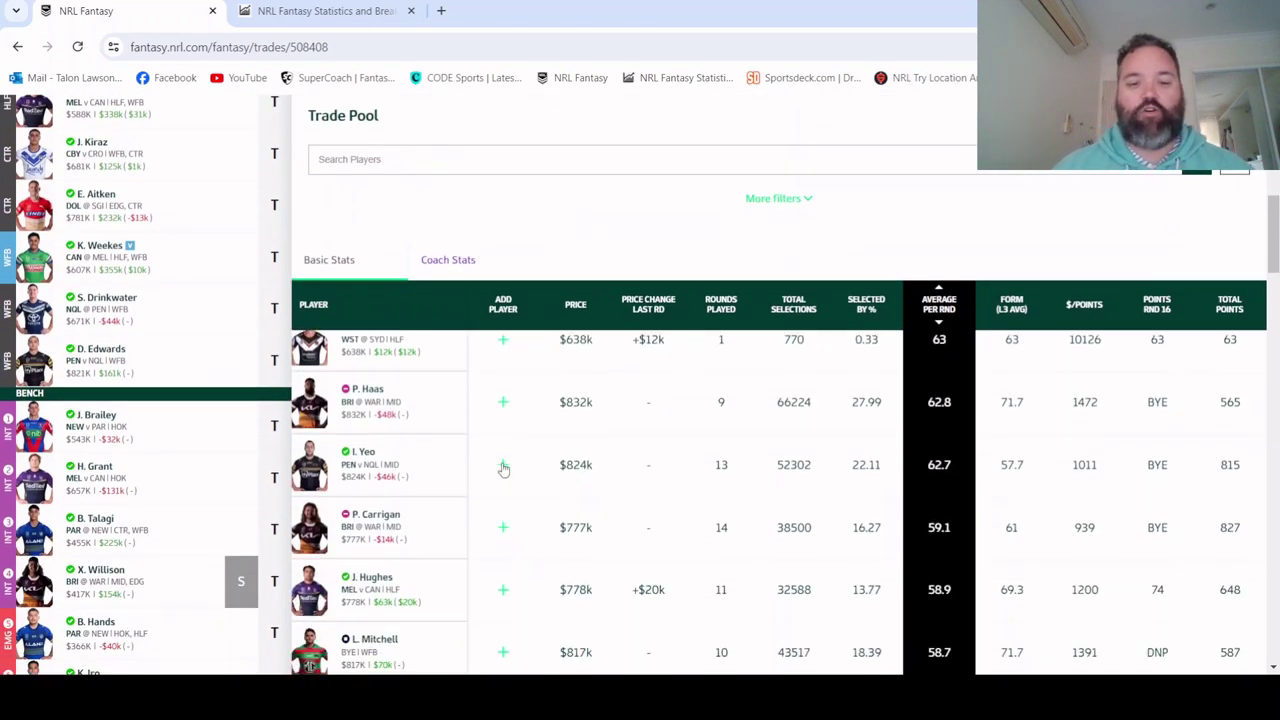
click(503, 465)
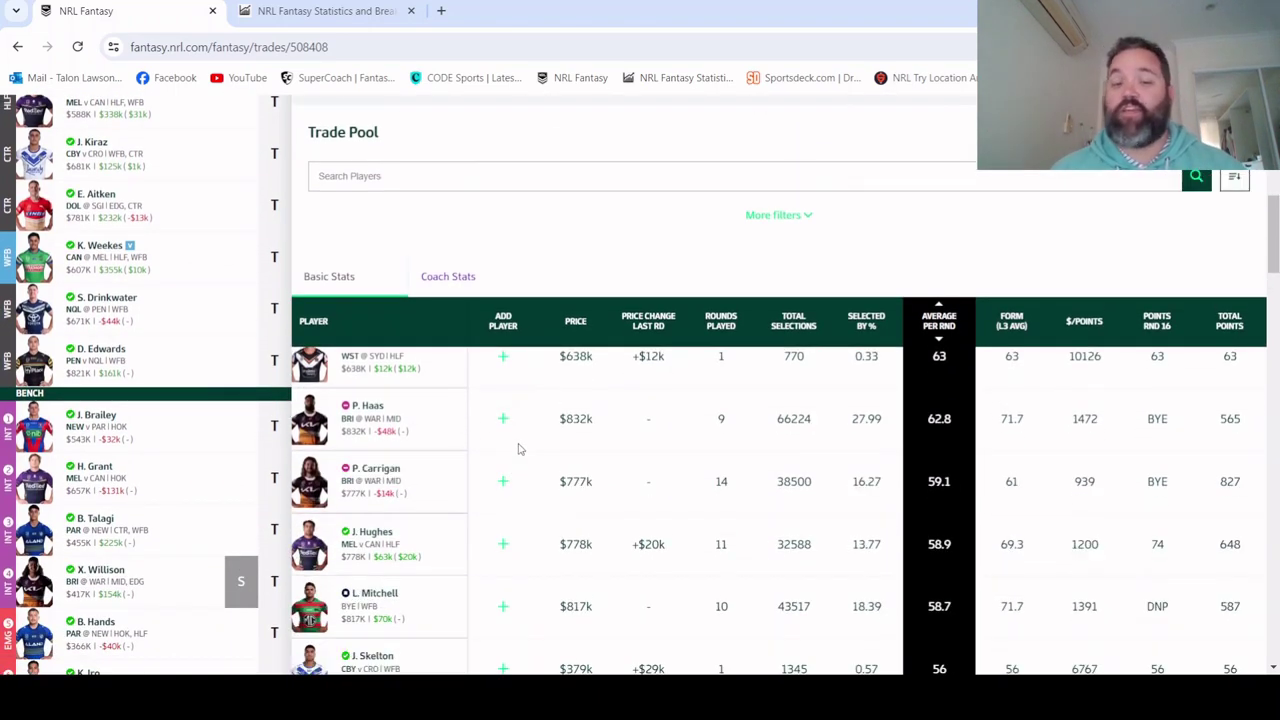
scroll(586, 229, up, 5)
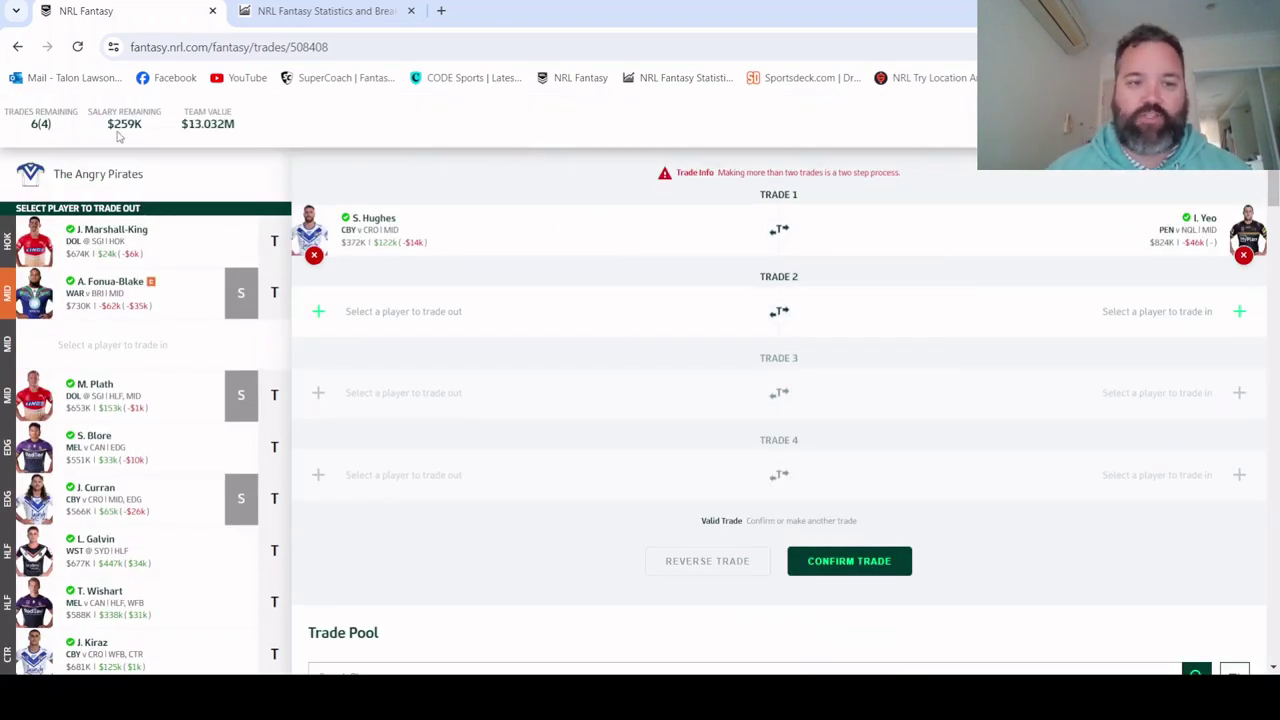
click(850, 561)
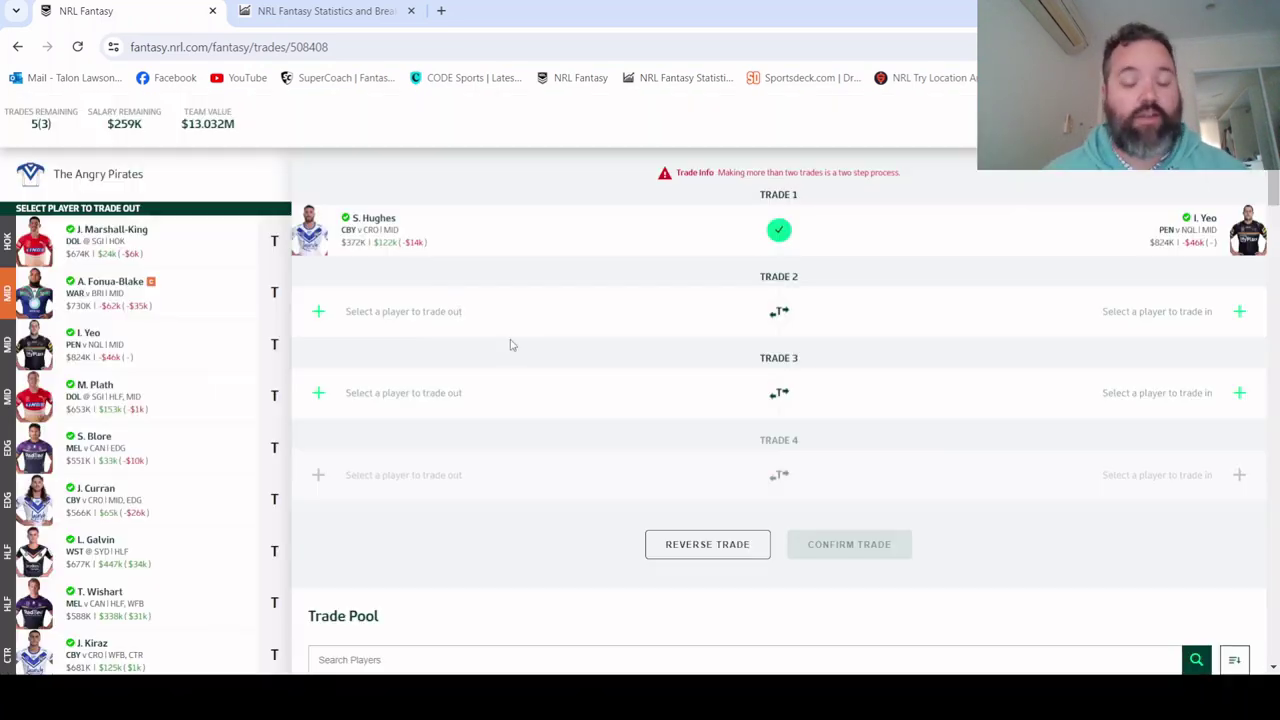
Return to the Round 17 team lineup and make I. Yeo the vice-captain.
scroll(471, 323, up, 2)
click(143, 223)
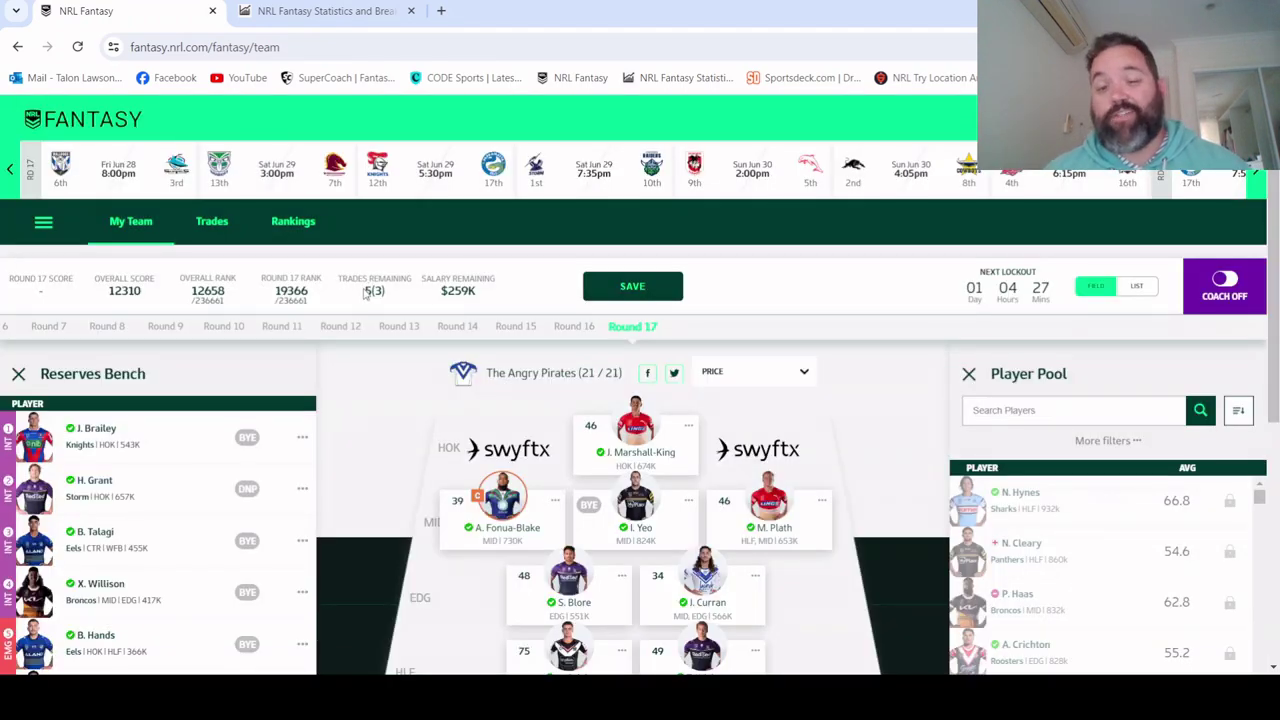
scroll(744, 436, down, 2)
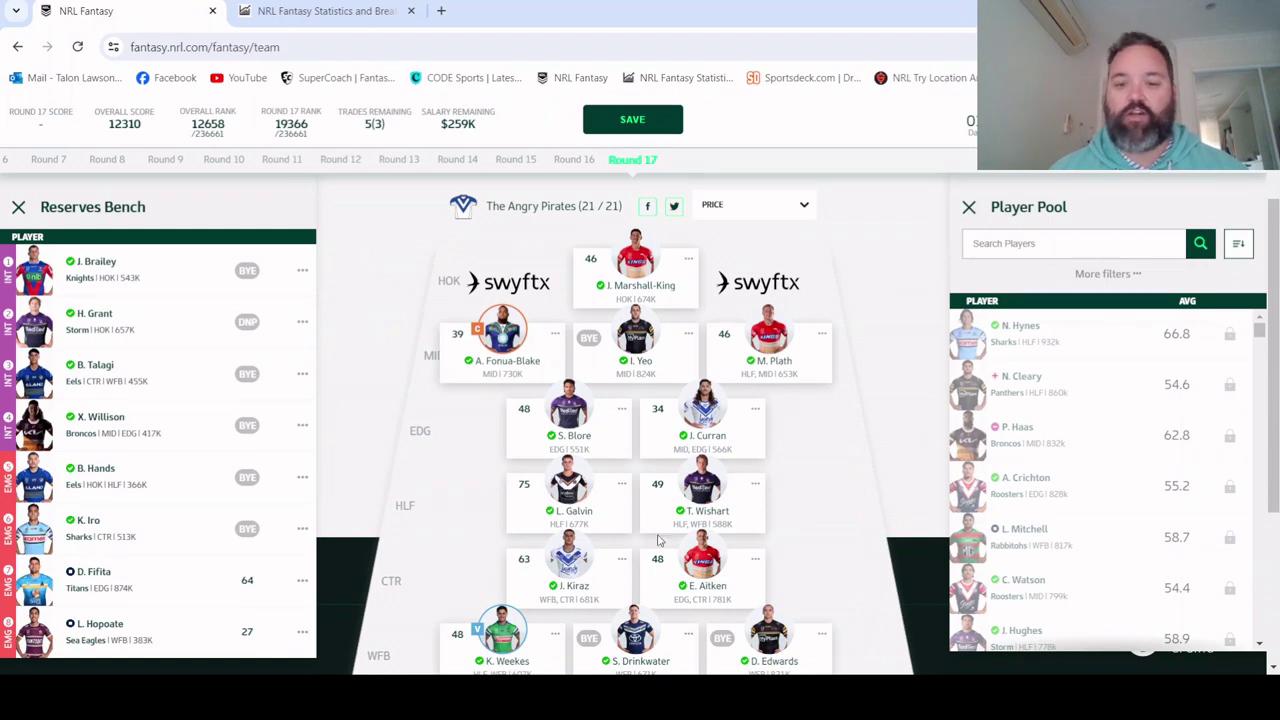
scroll(306, 304, down, 1)
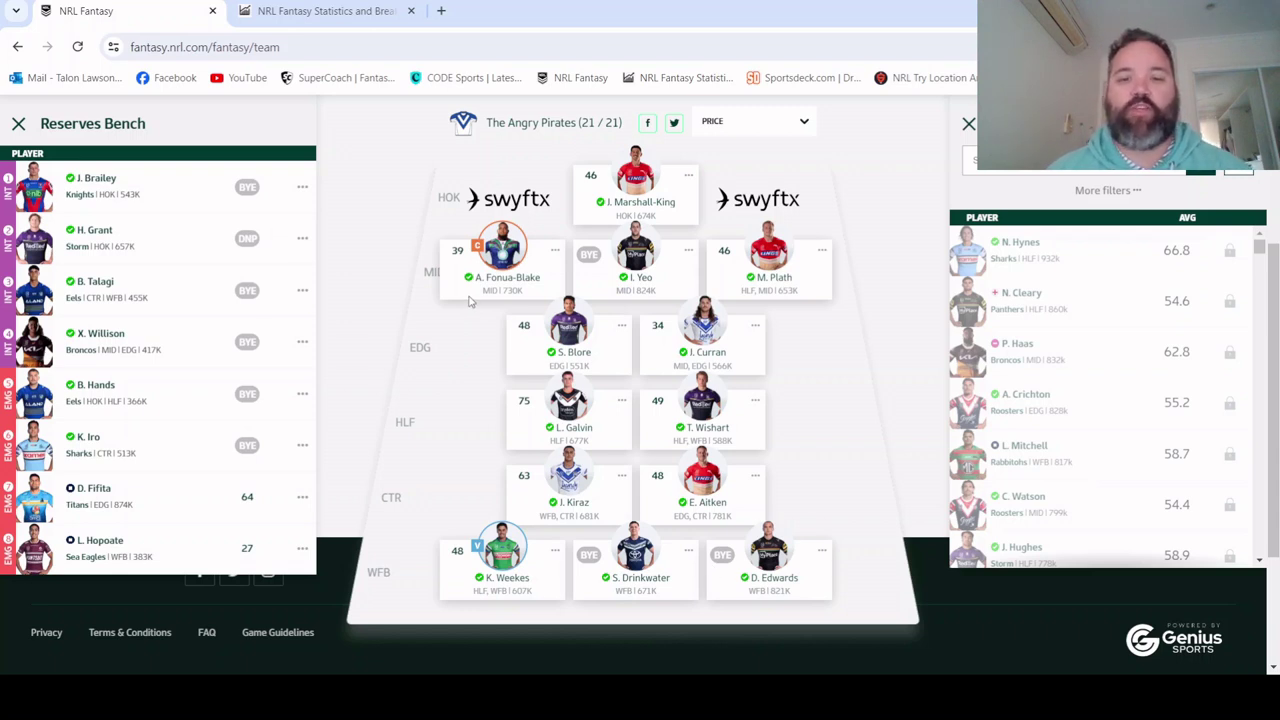
click(689, 252)
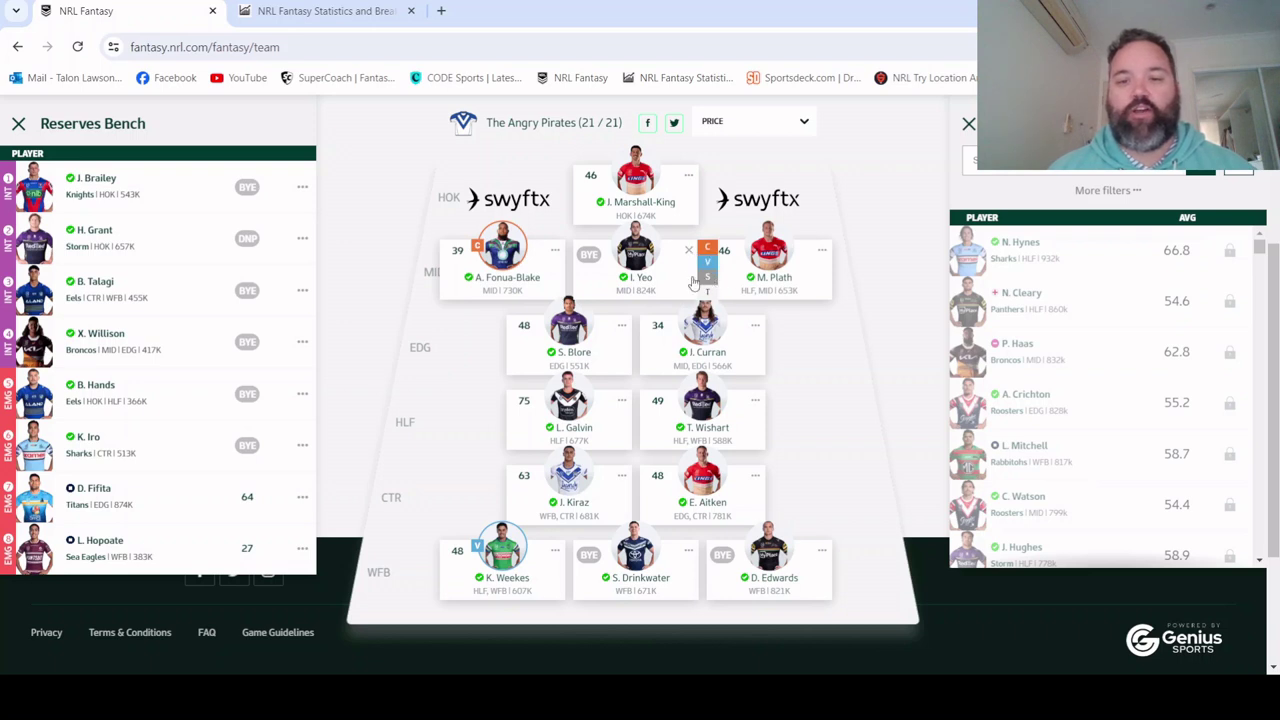
click(703, 267)
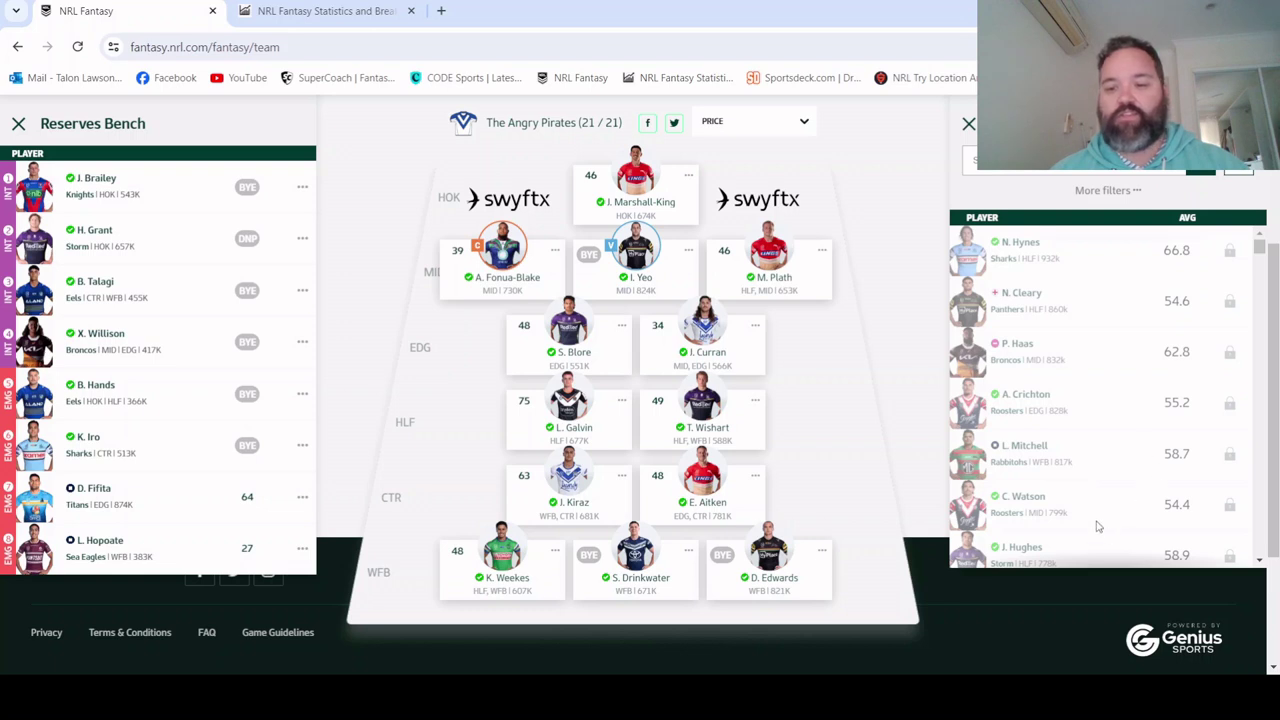
Look through the highest-priced players in the Player Pool and their average scores.
scroll(1068, 442, down, 8)
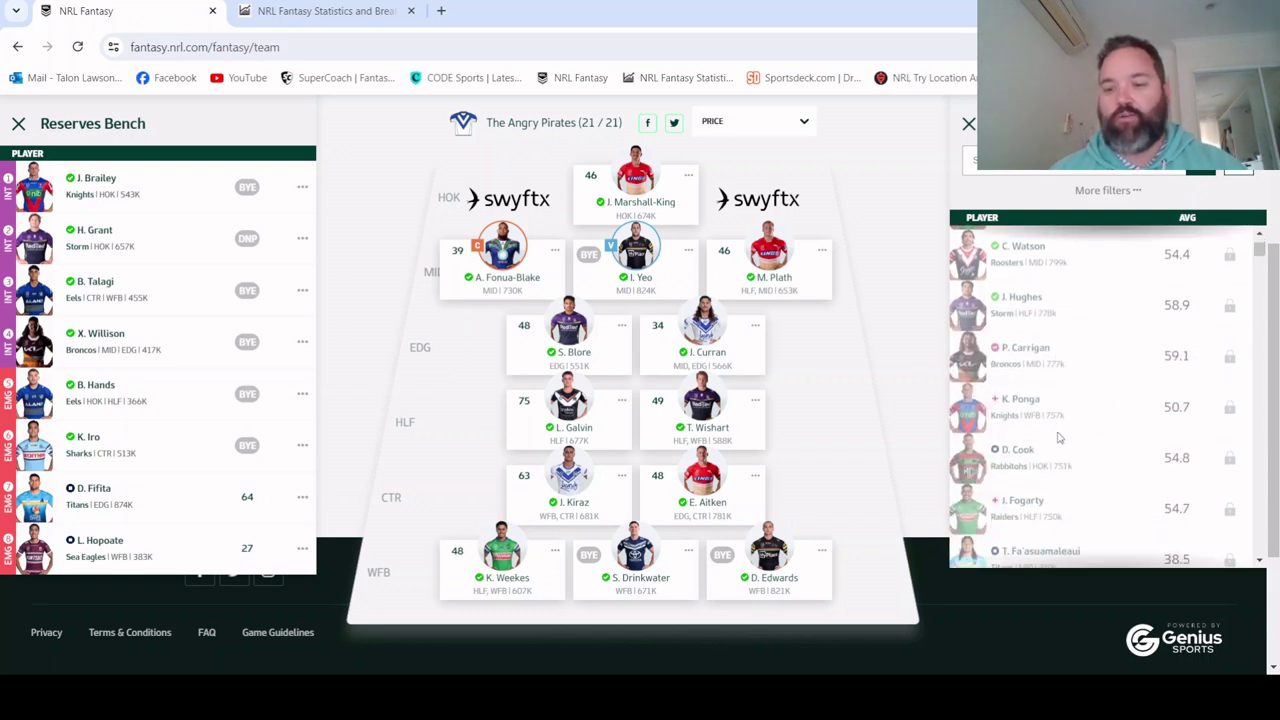
scroll(1058, 443, down, 5)
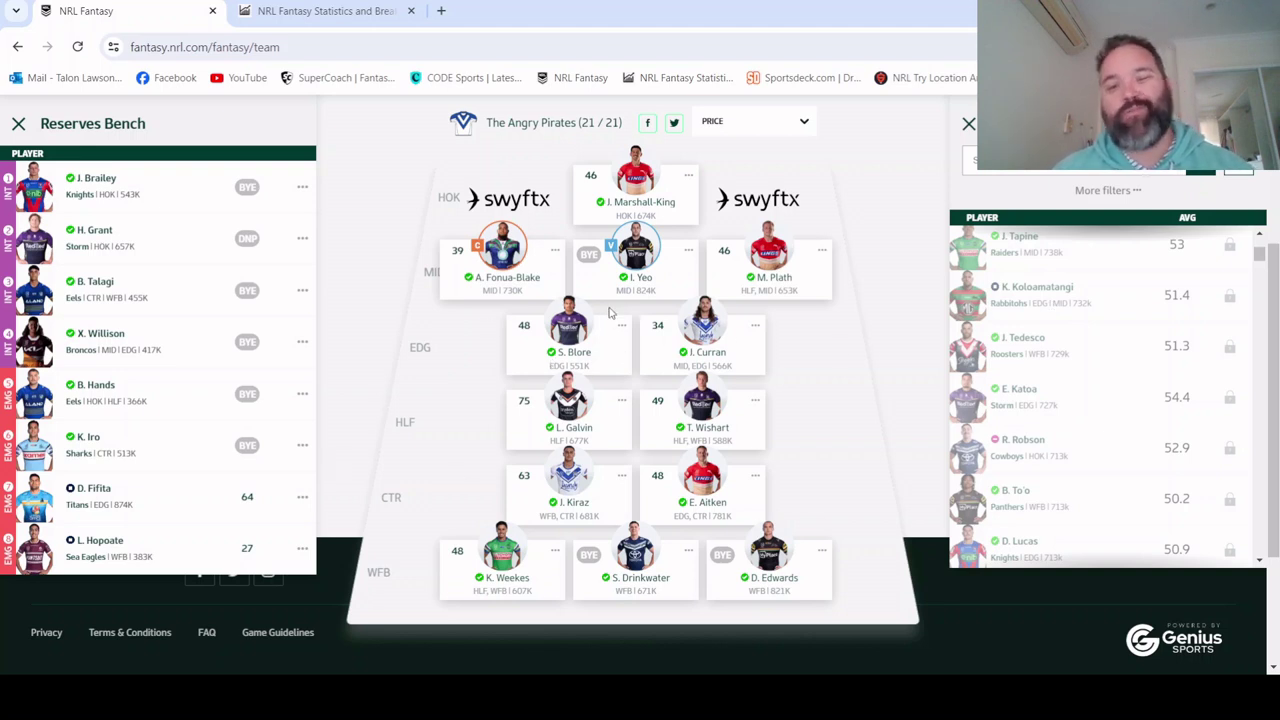
scroll(1068, 347, up, 2)
scroll(1068, 347, up, 3)
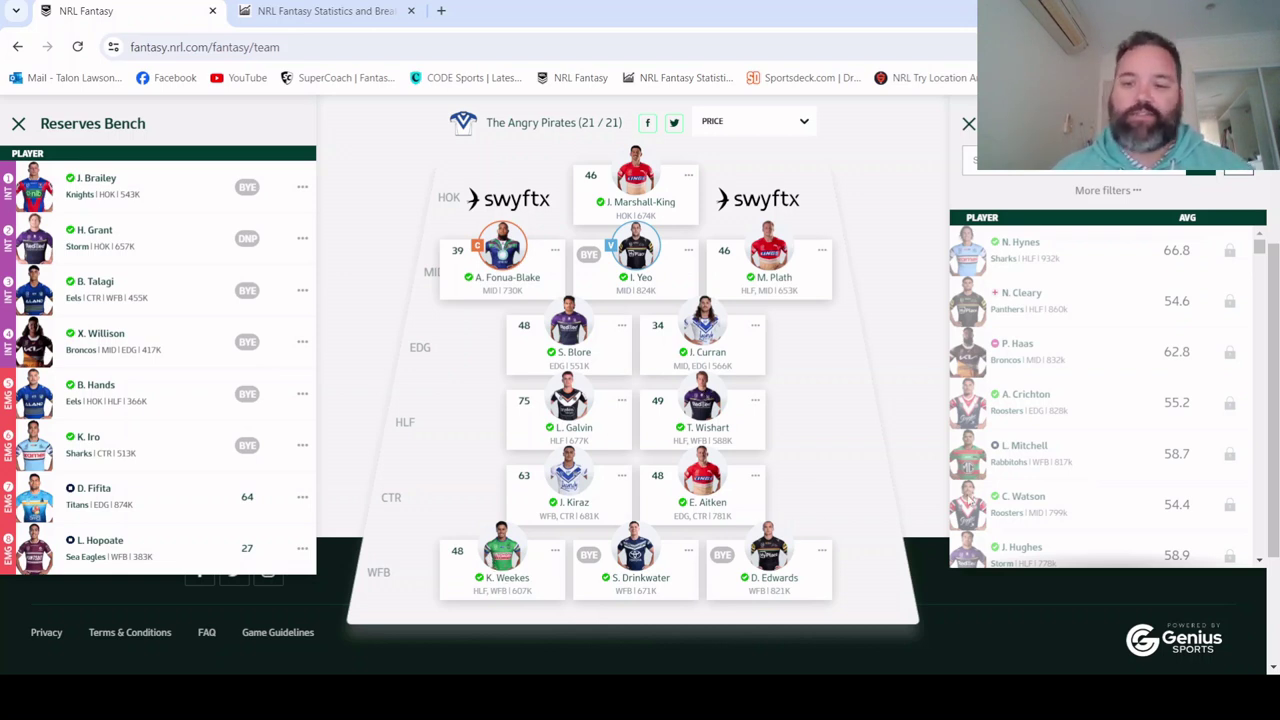
scroll(1016, 441, down, 2)
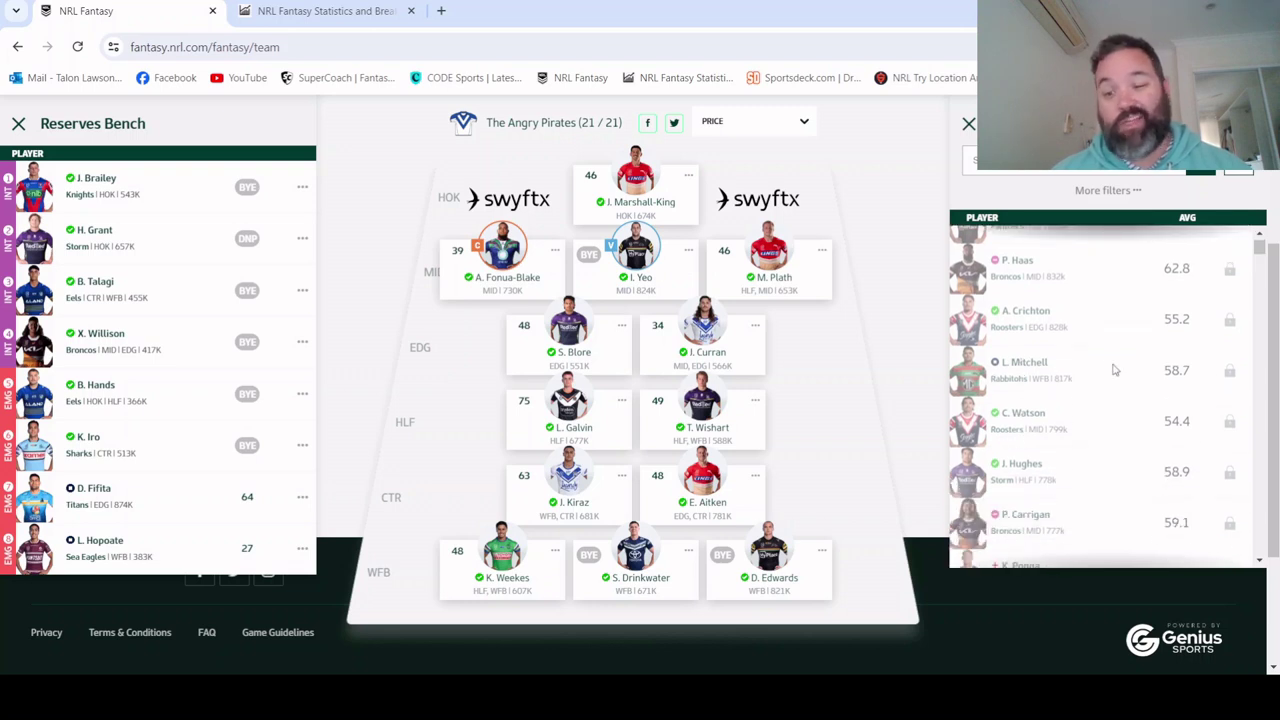
Examine the players priced from about 800k down to 700k in the Player Pool, then review the Round 17 lineup.
scroll(1112, 370, down, 1)
scroll(1112, 370, down, 3)
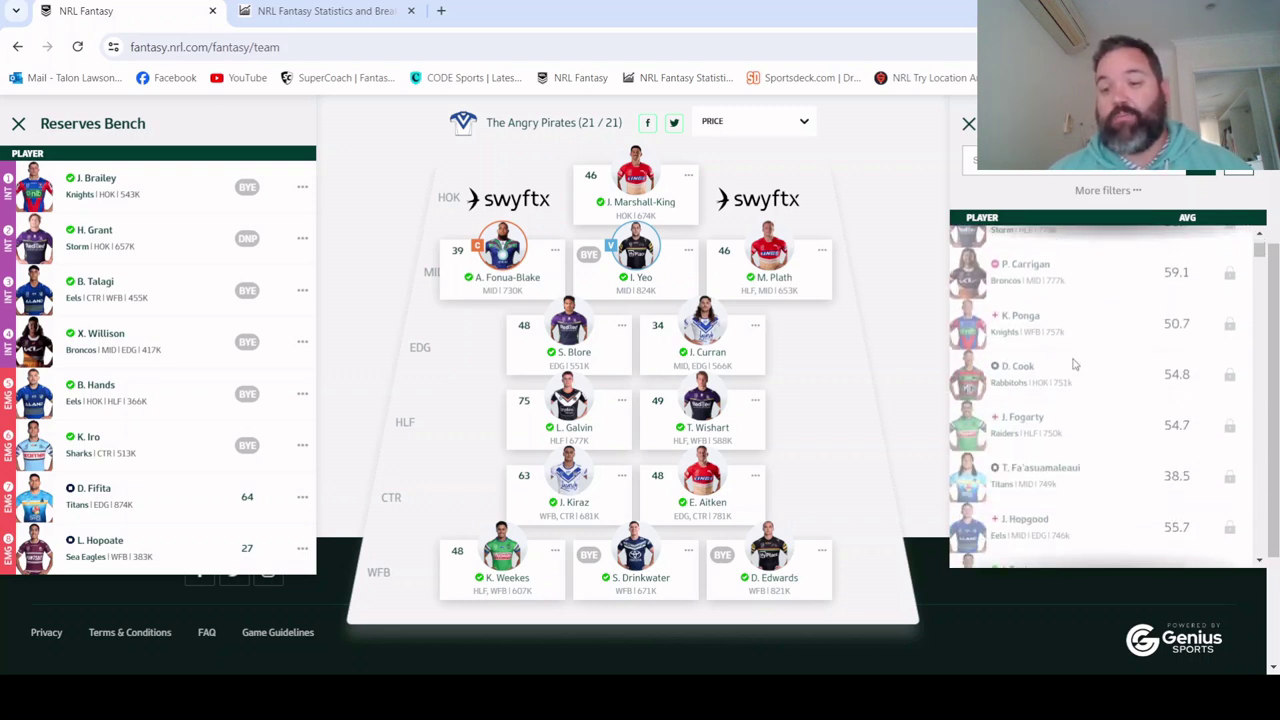
scroll(1073, 364, down, 1)
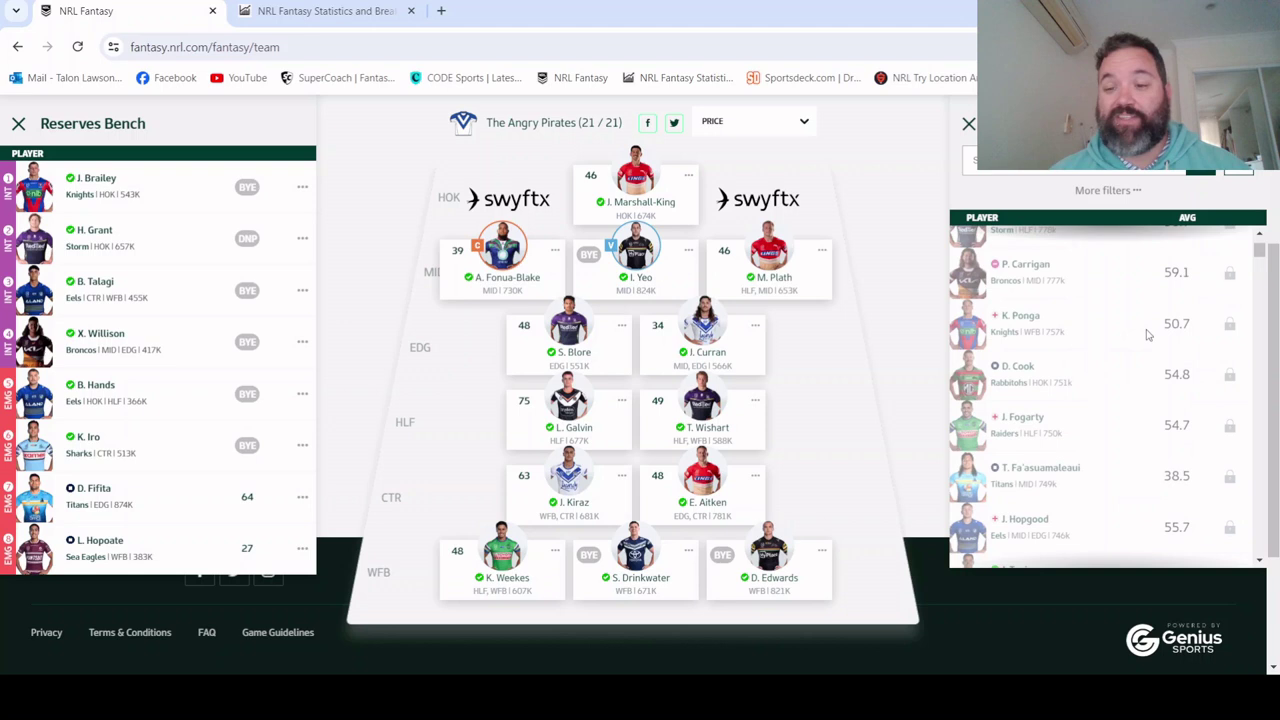
scroll(1148, 336, down, 1)
scroll(1152, 341, down, 2)
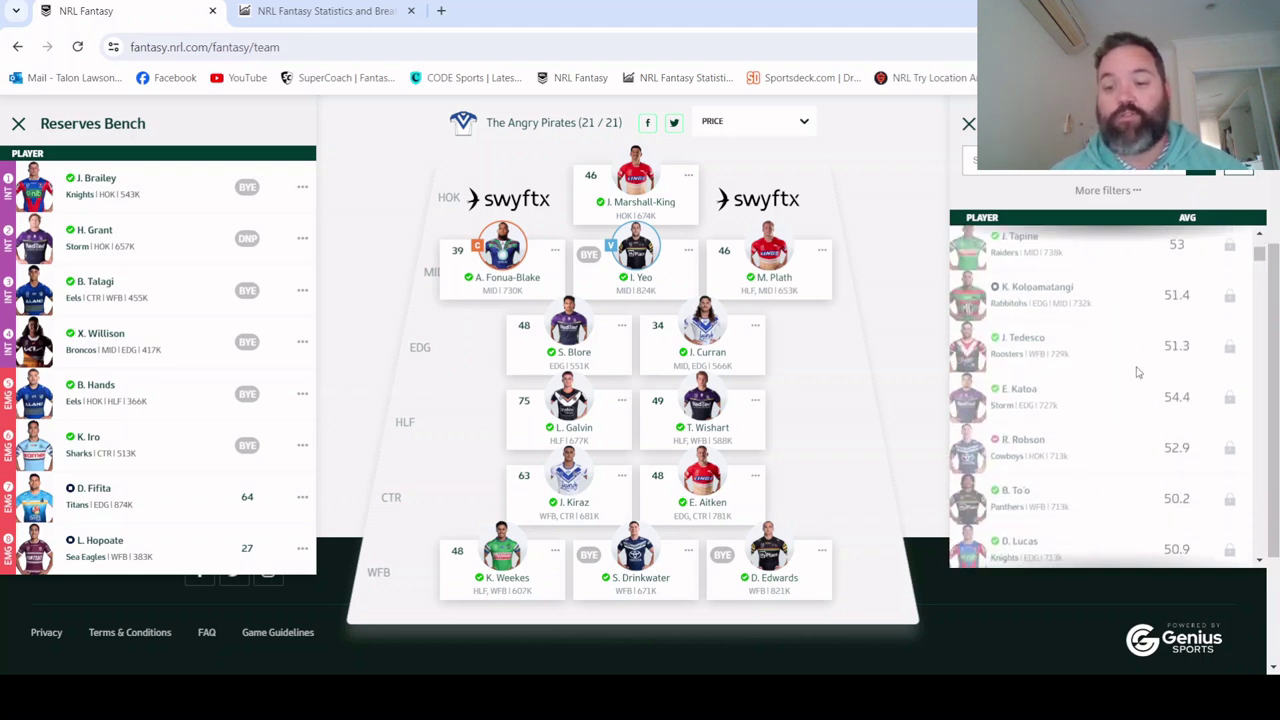
scroll(1139, 373, down, 1)
scroll(1088, 480, down, 1)
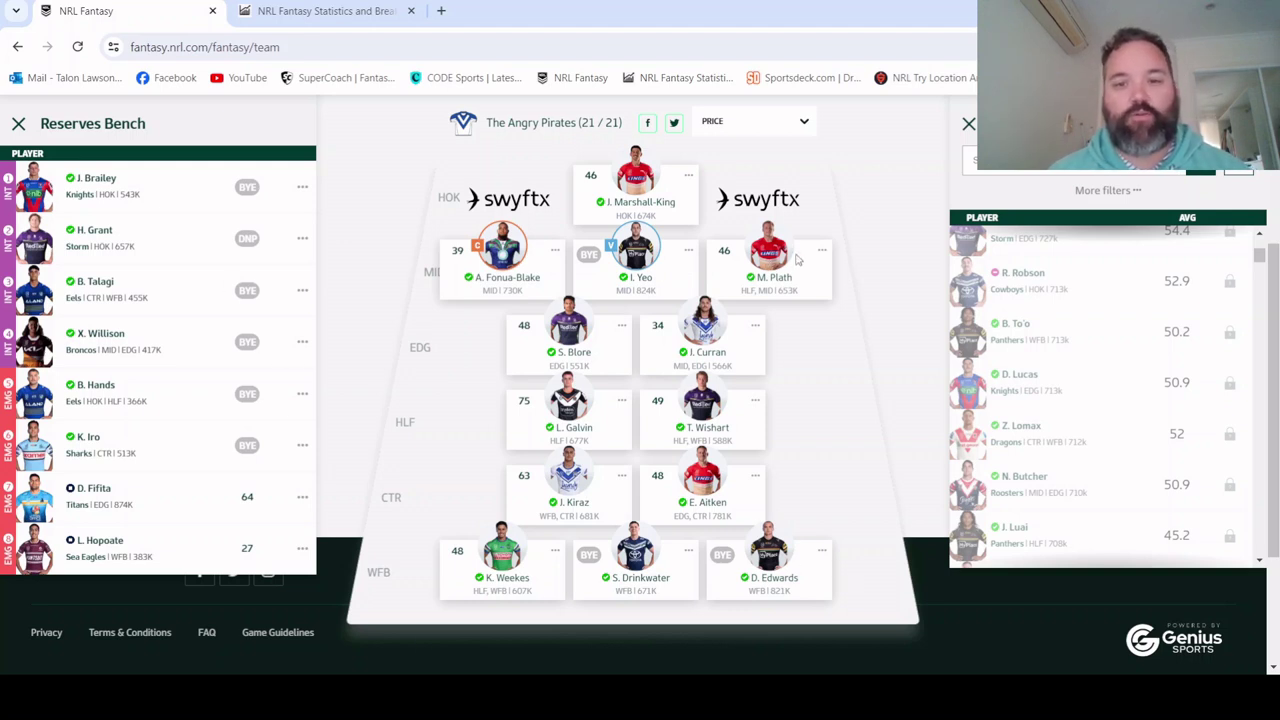
scroll(790, 262, up, 3)
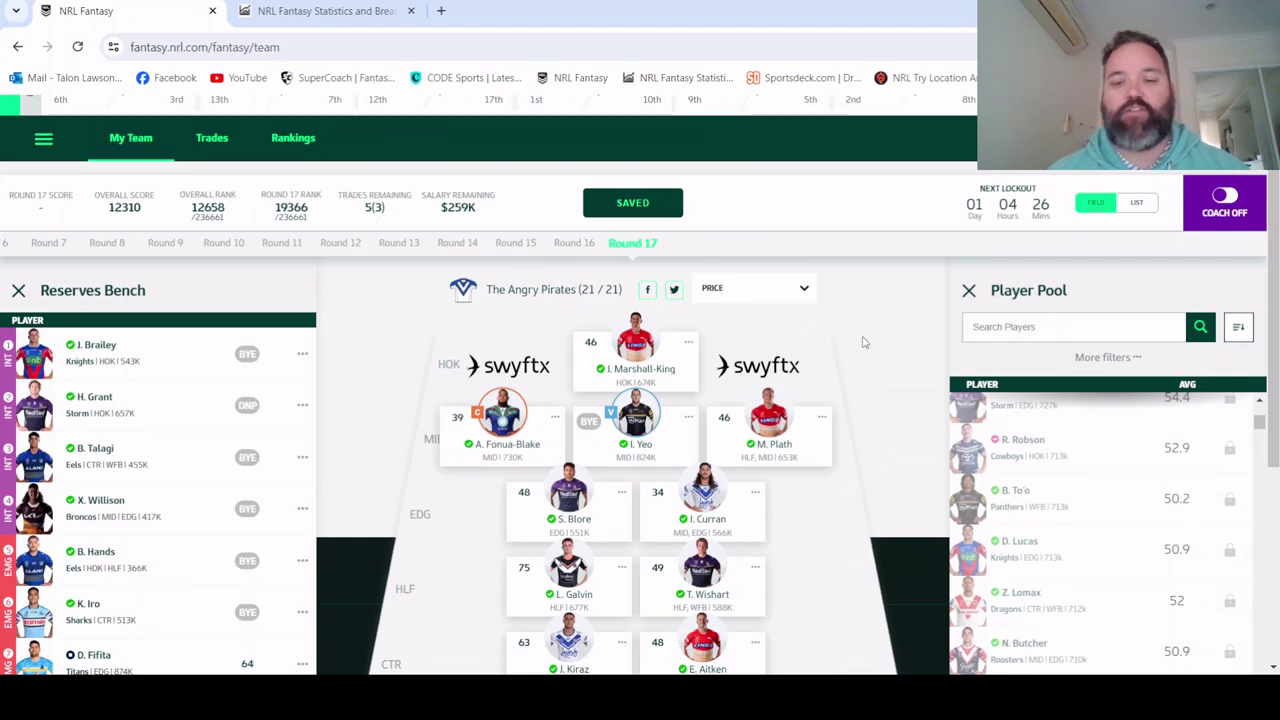
scroll(850, 348, down, 1)
scroll(866, 396, up, 1)
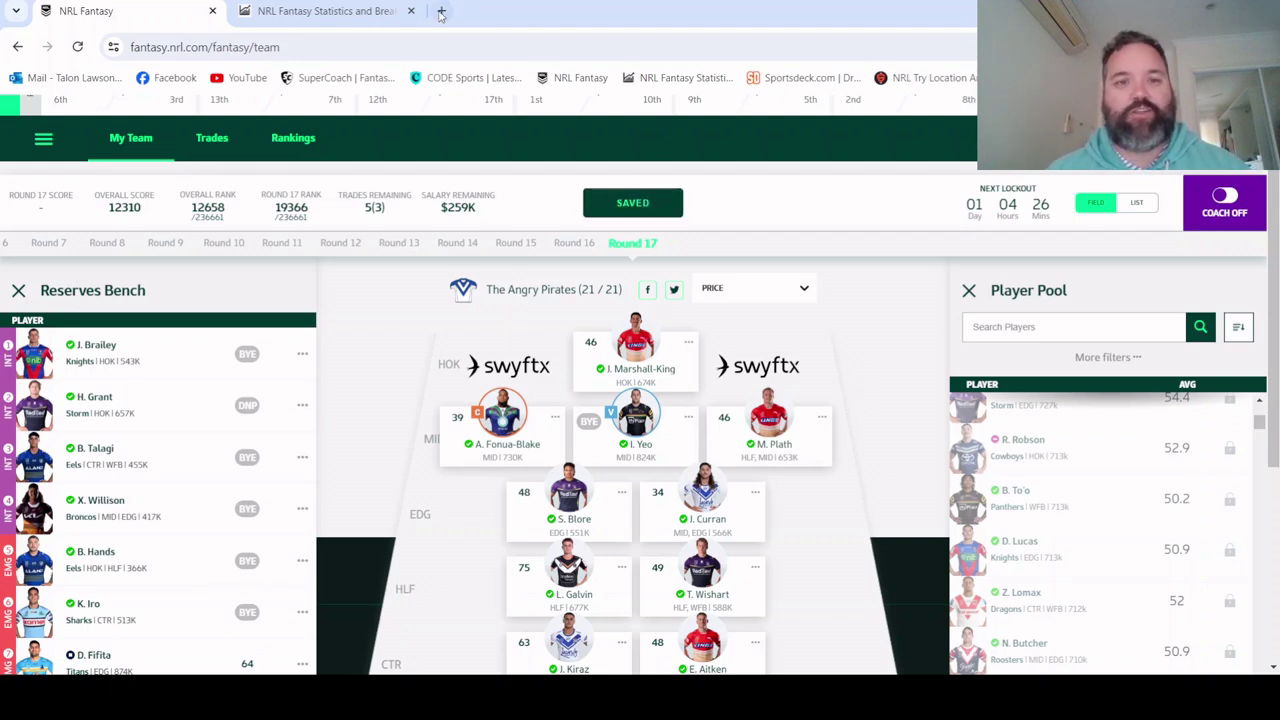
Switch to the NRL Fantasy statistics site and load the squad THE ANGRY PIRATES into the 2024 Bye Planner.
click(391, 10)
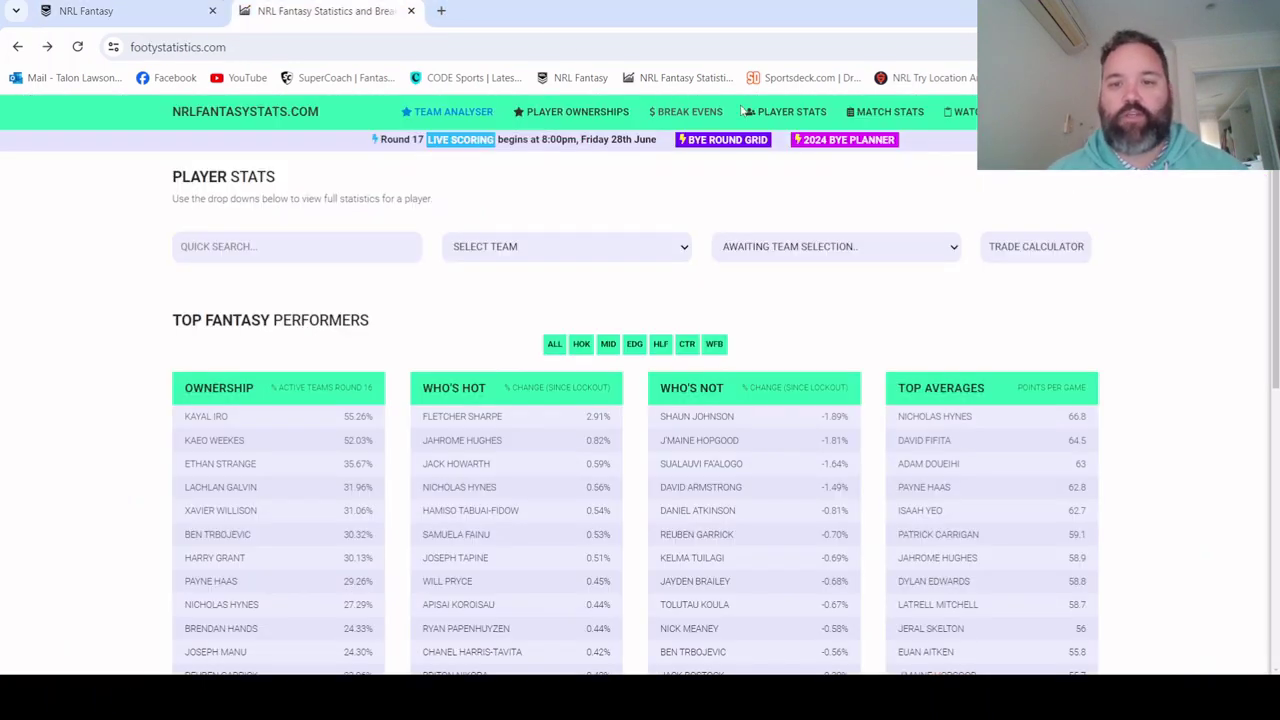
click(835, 137)
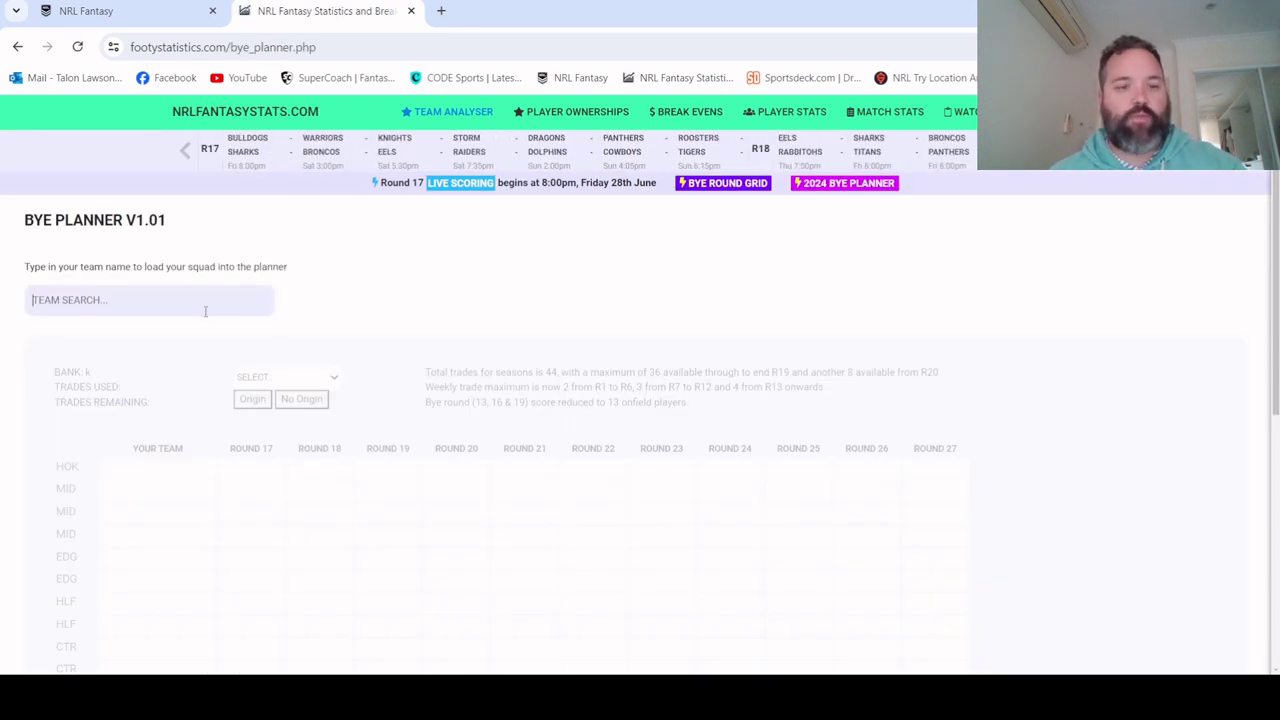
text(THE ANGRY PIRATES)
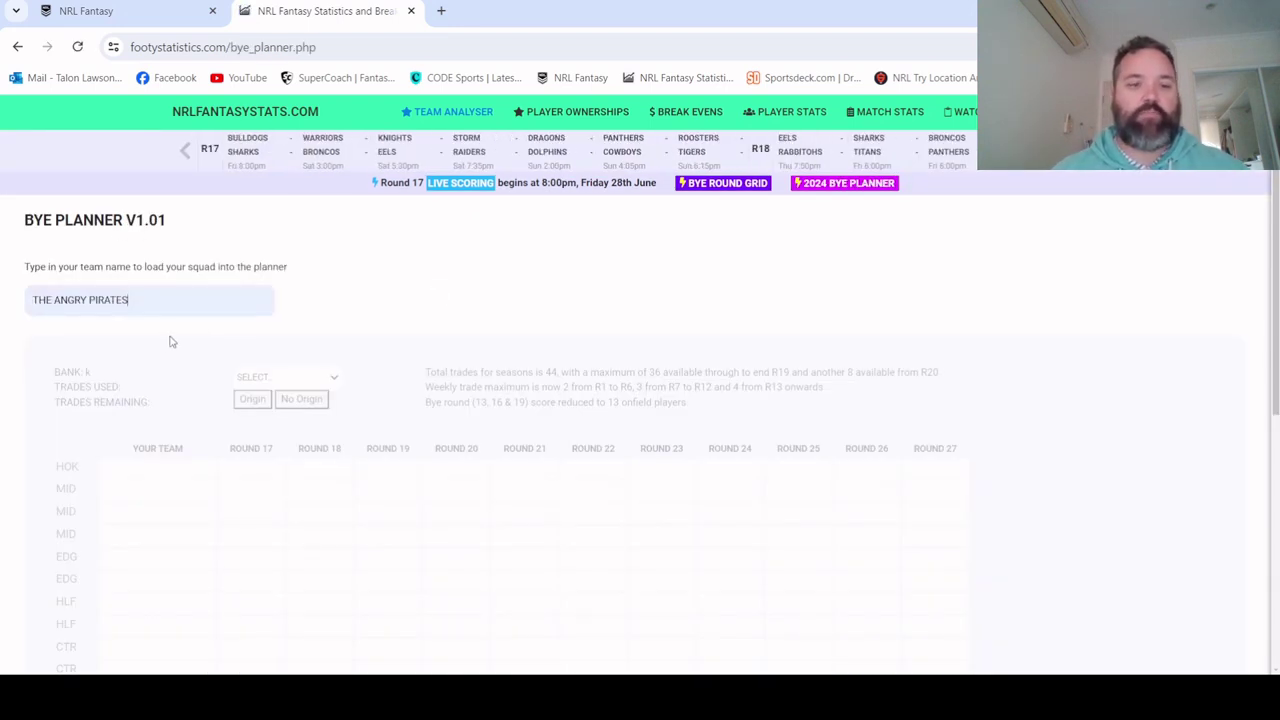
click(120, 346)
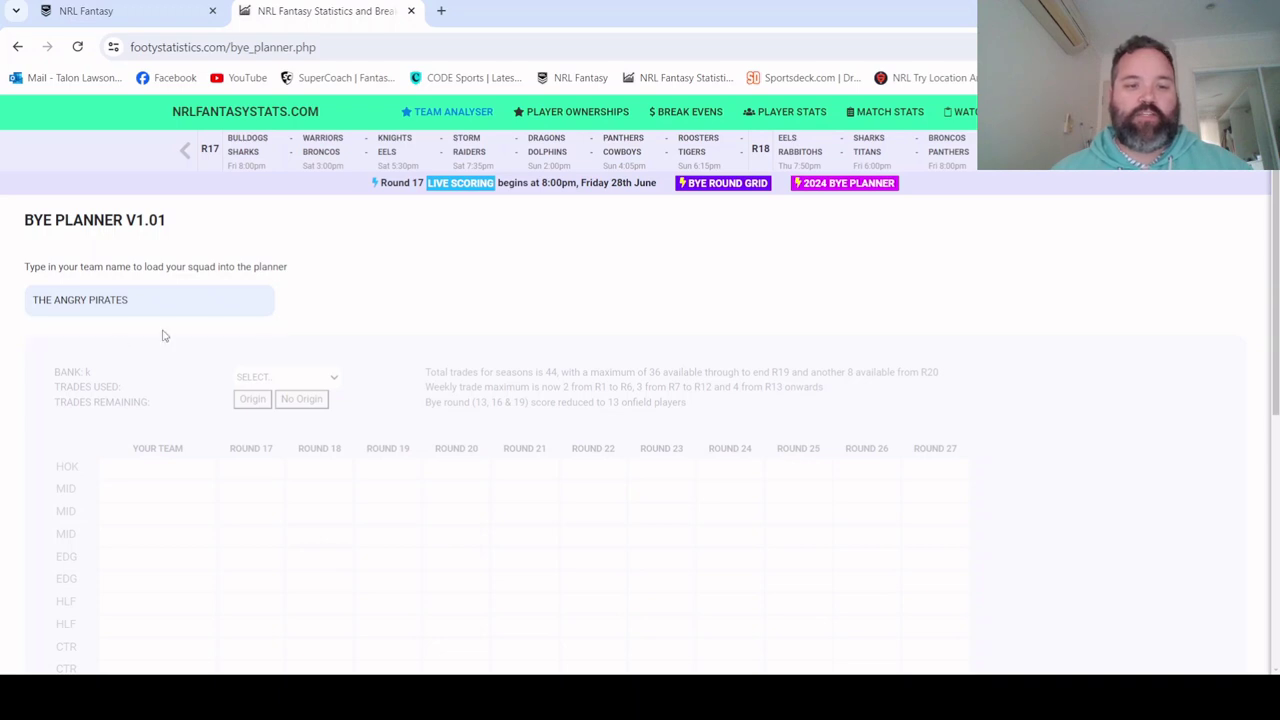
Examine the squad's bye coverage by round in the planner, especially Round 19, including average totals and green dots.
scroll(380, 381, down, 1)
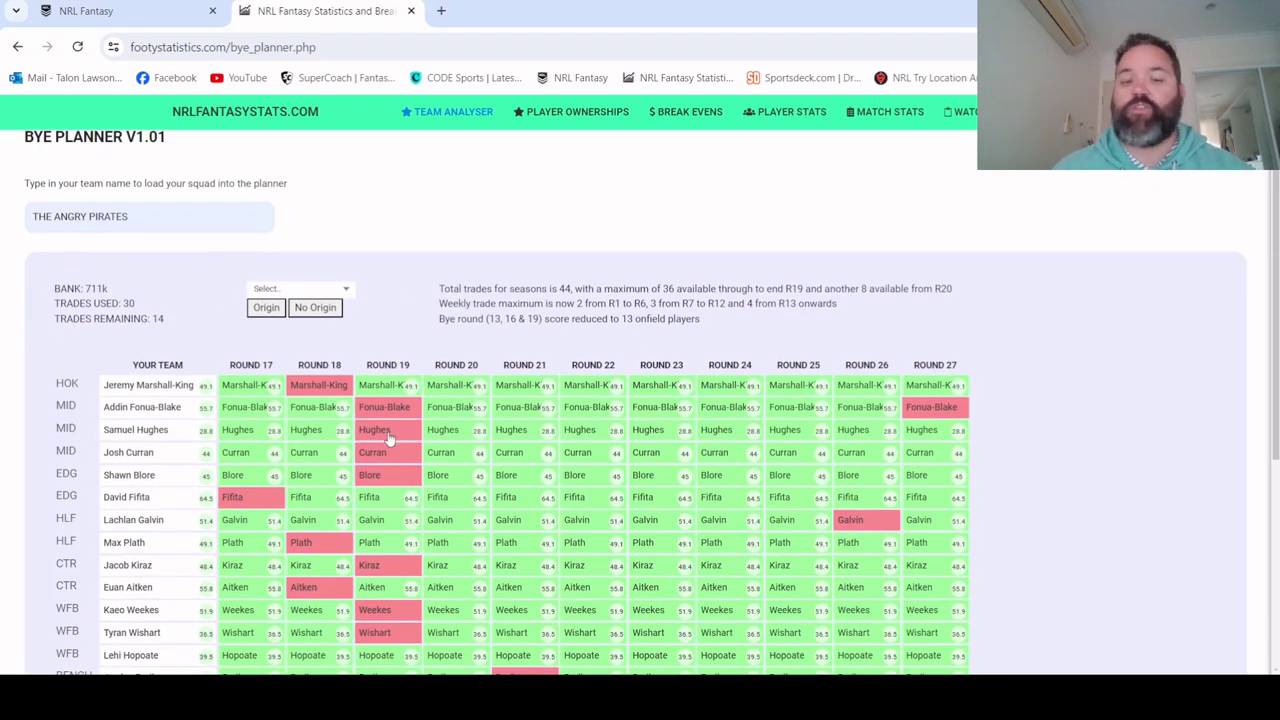
scroll(386, 445, down, 4)
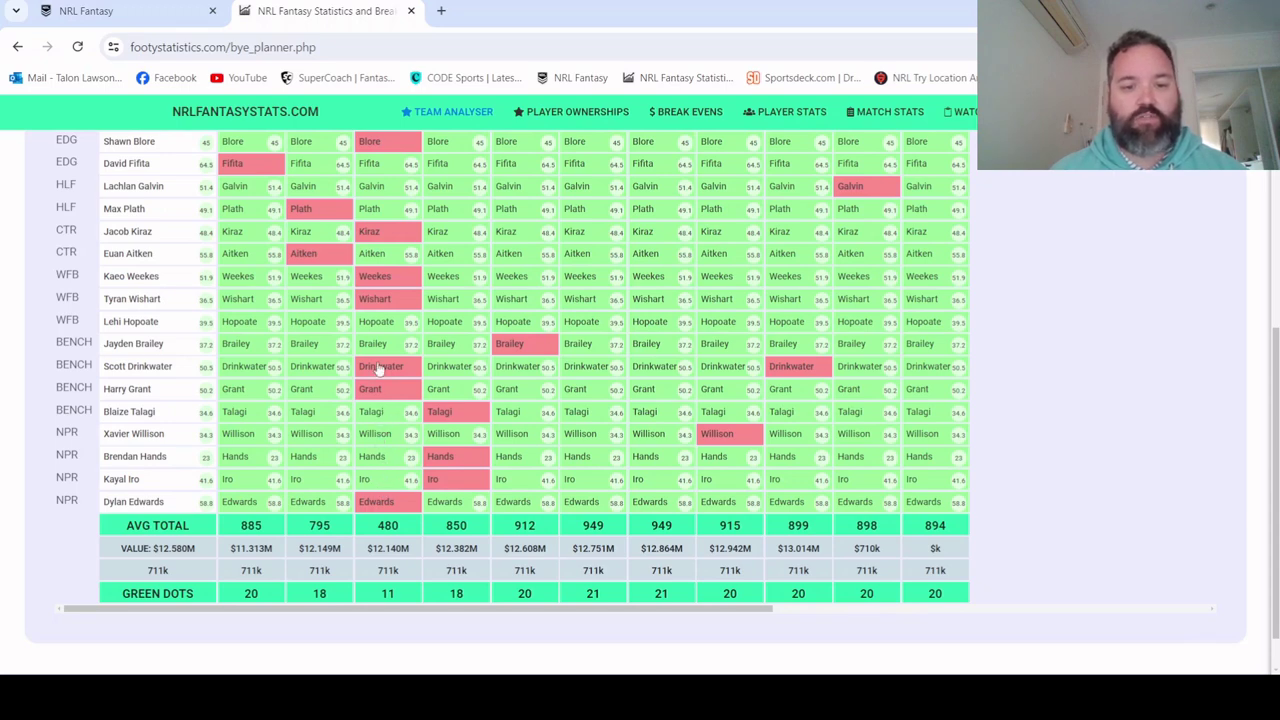
scroll(383, 305, up, 1)
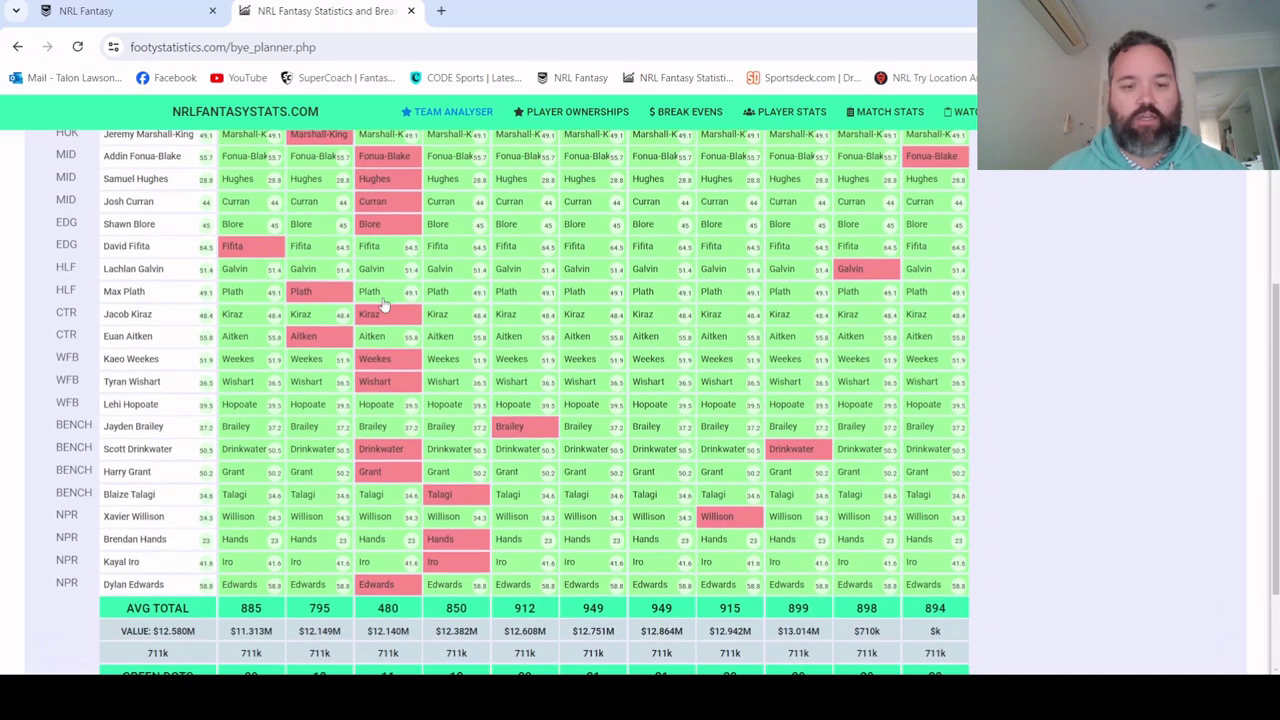
scroll(382, 322, up, 1)
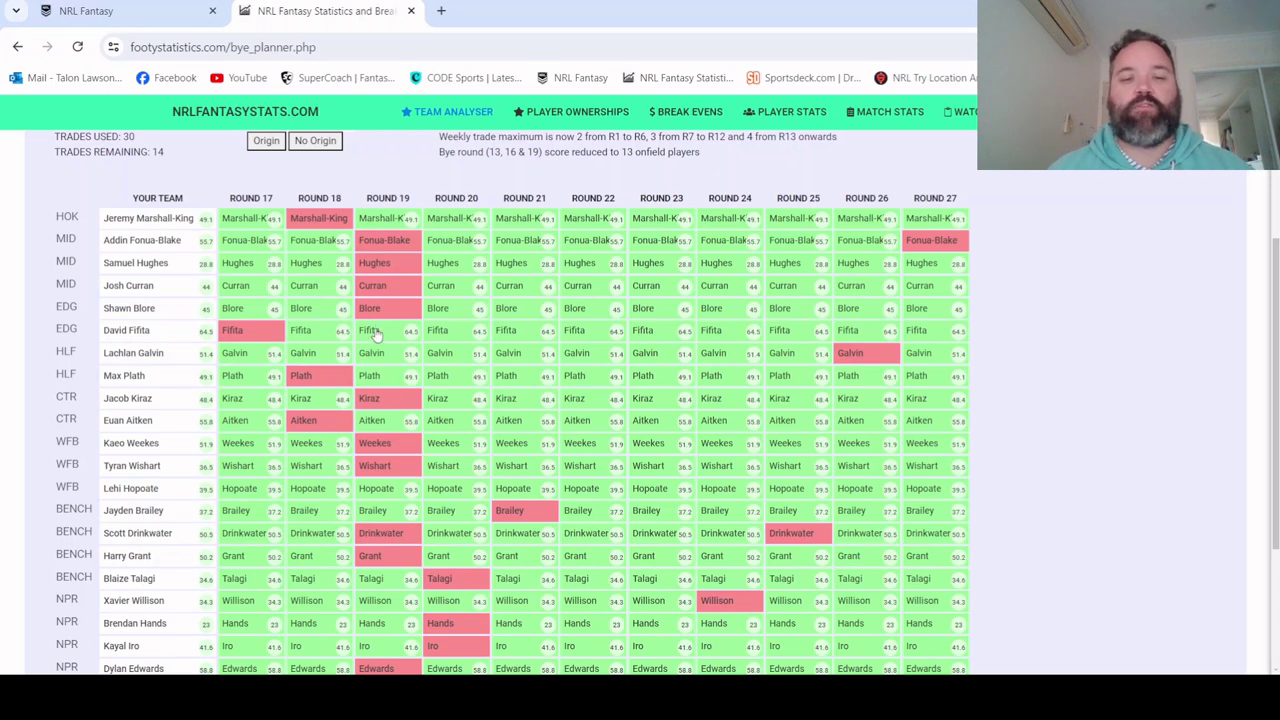
scroll(398, 338, down, 1)
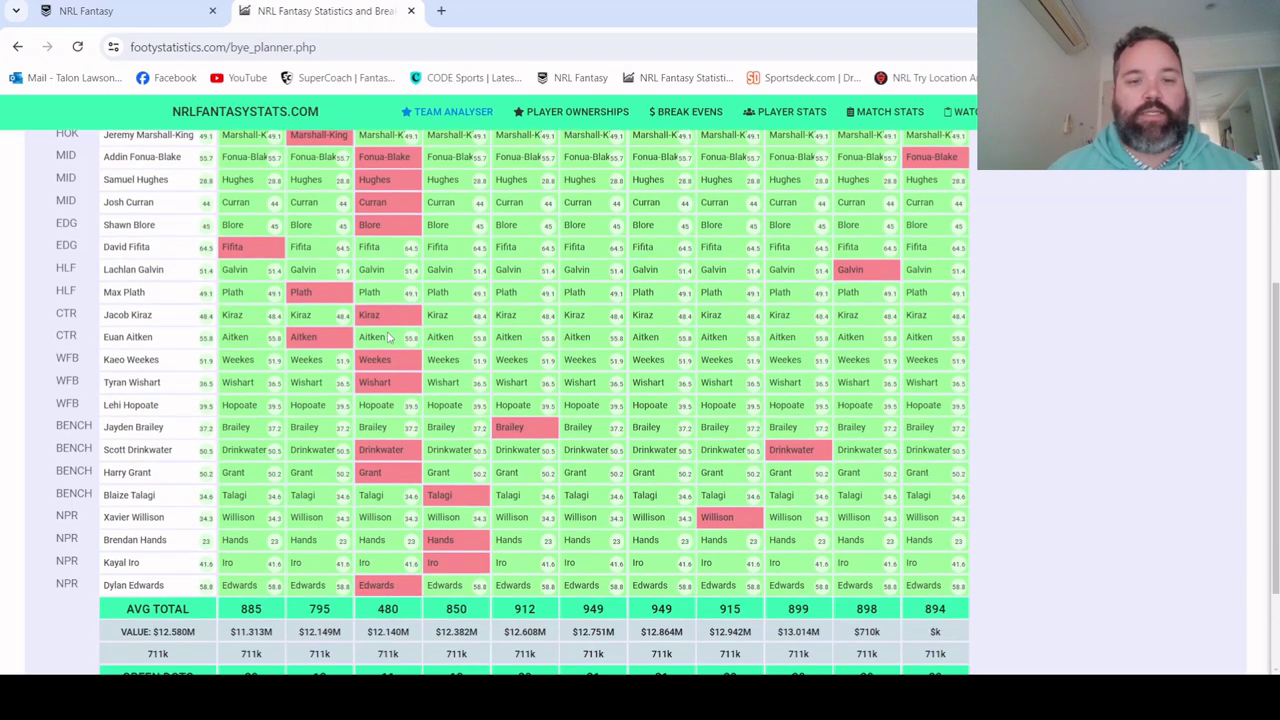
scroll(388, 340, down, 1)
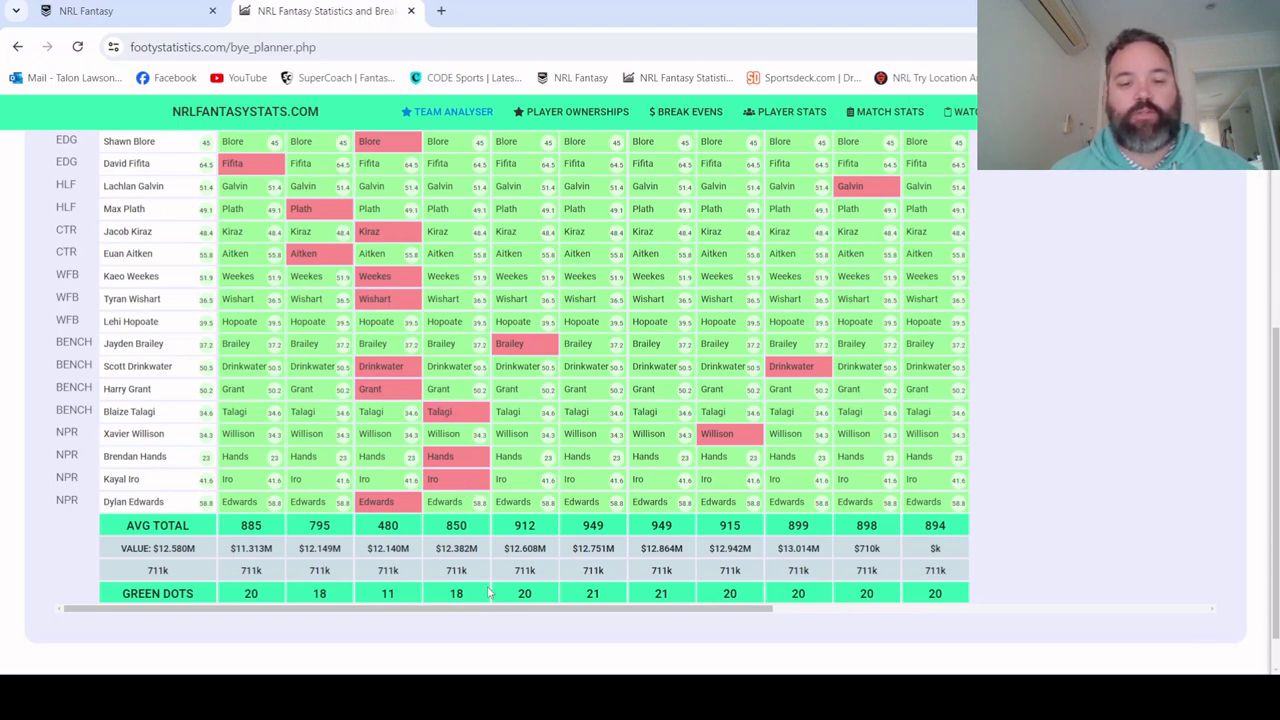
scroll(455, 590, up, 2)
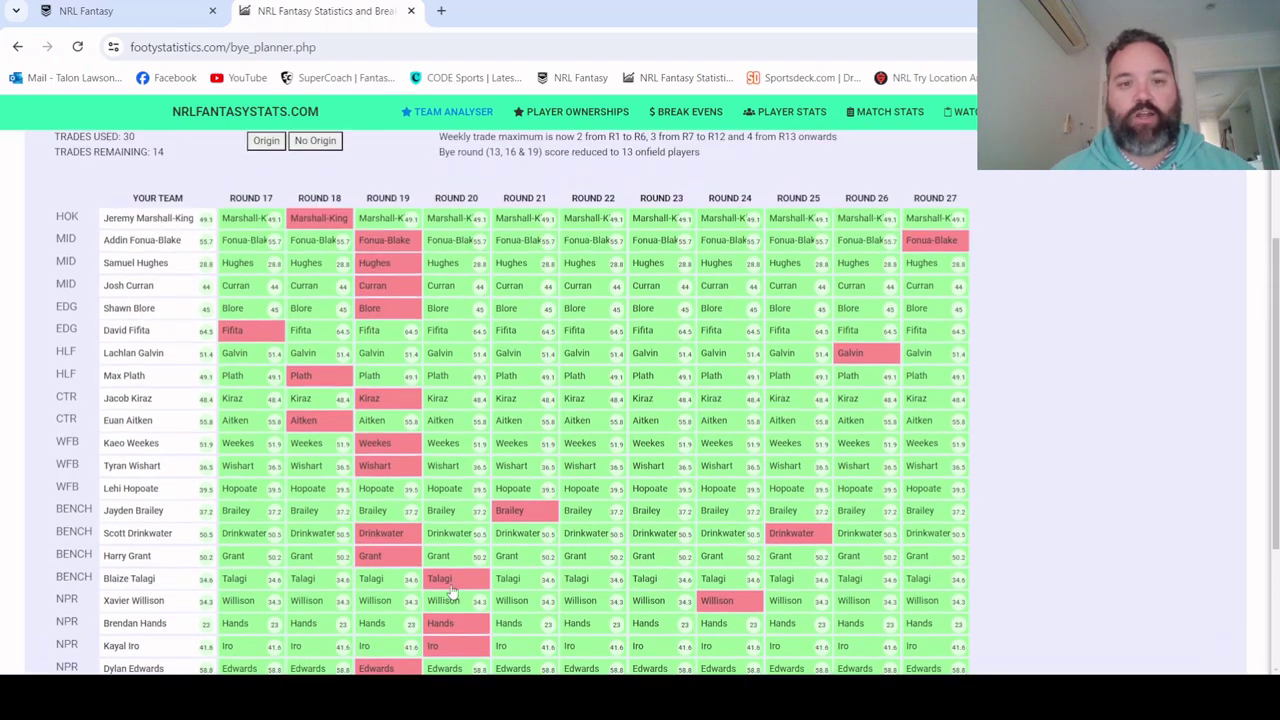
scroll(395, 543, down, 1)
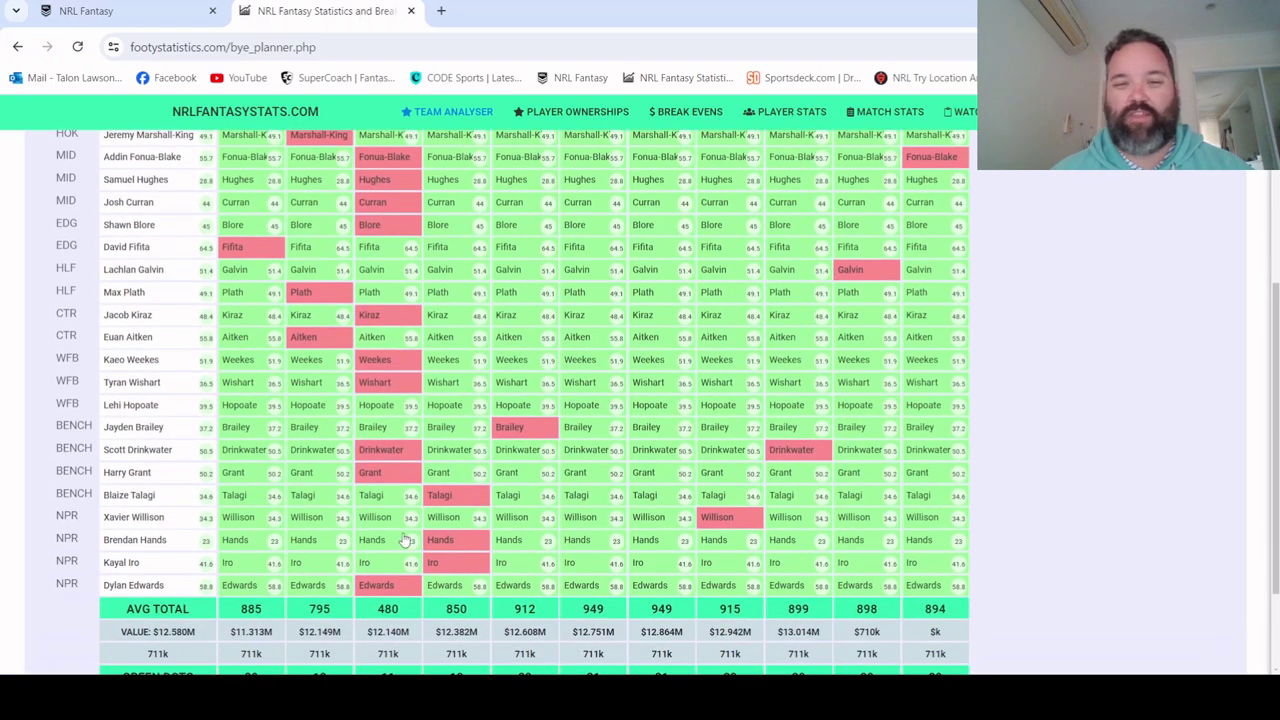
scroll(400, 330, up, 1)
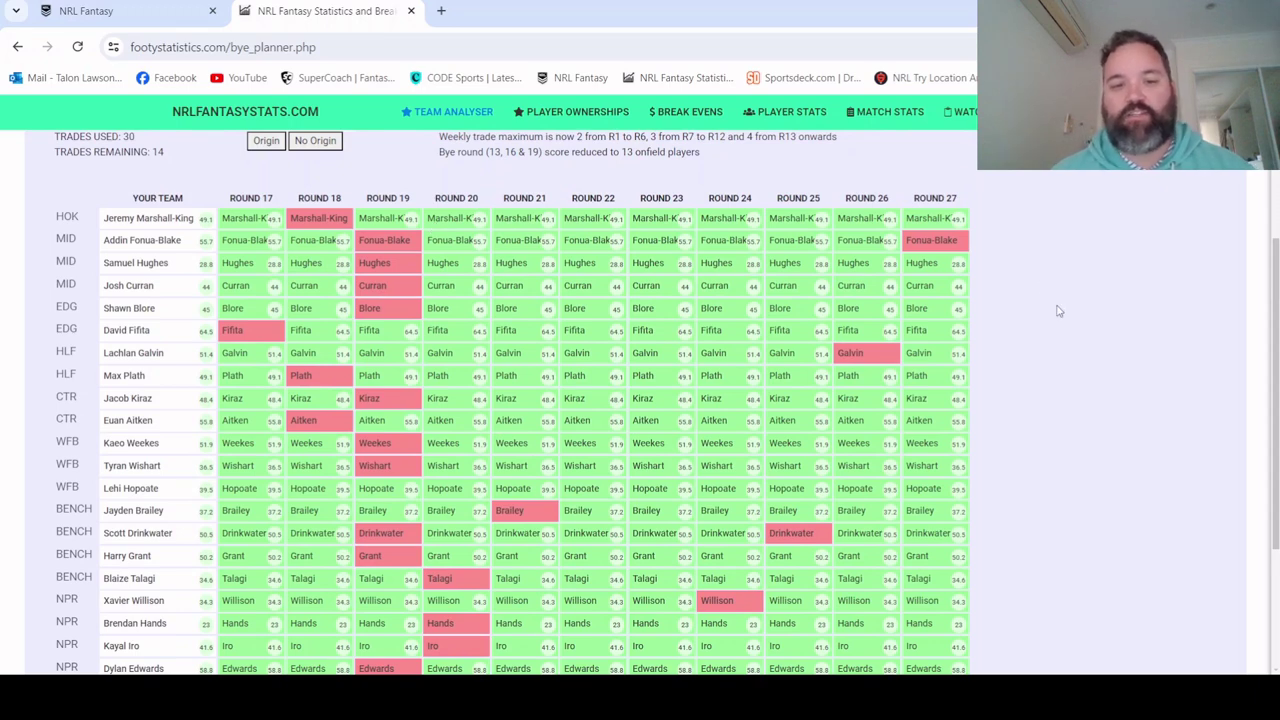
scroll(440, 380, down, 1)
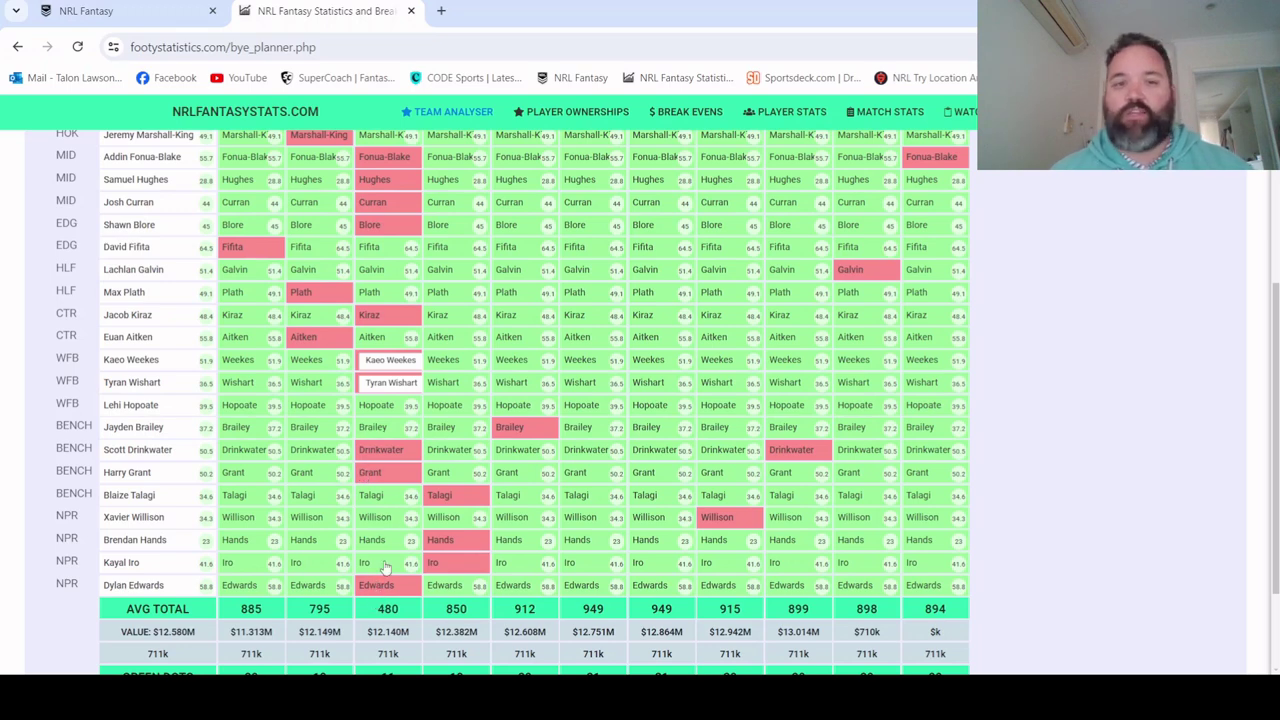
scroll(380, 557, up, 3)
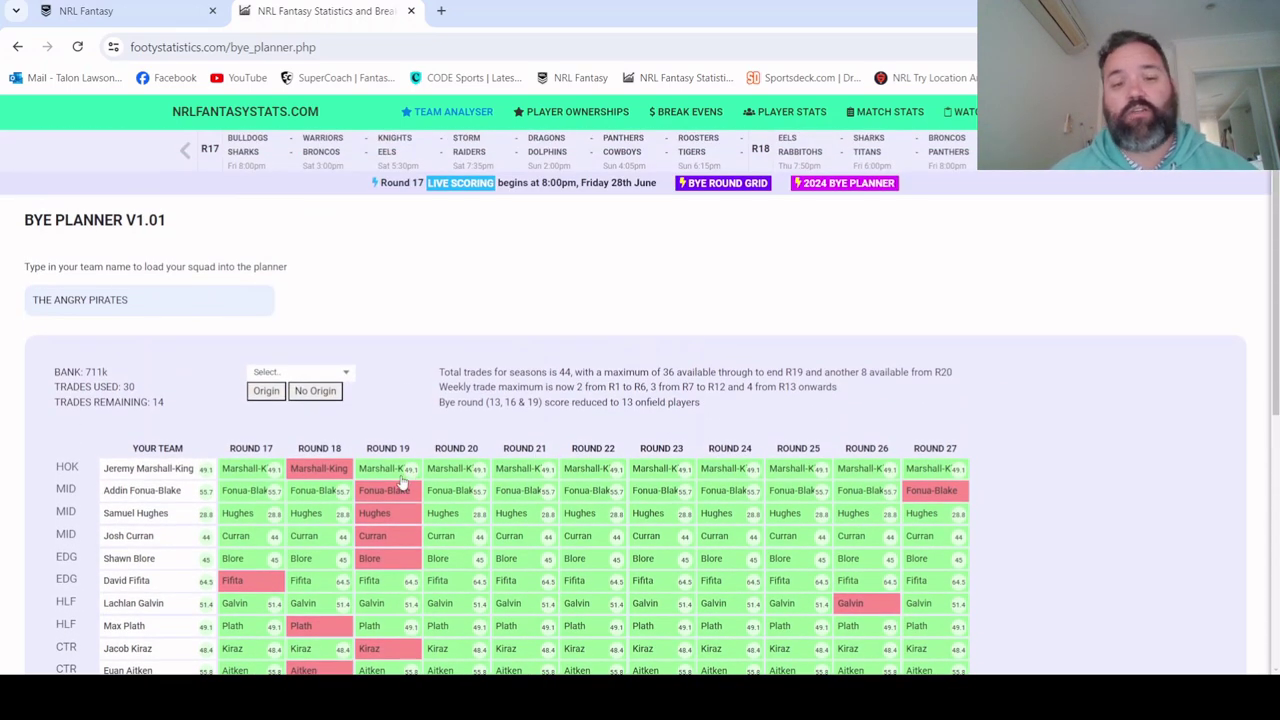
Return to the NRL Fantasy team page and review the Player Pool for trade targets, back up to the highest-priced players.
click(130, 11)
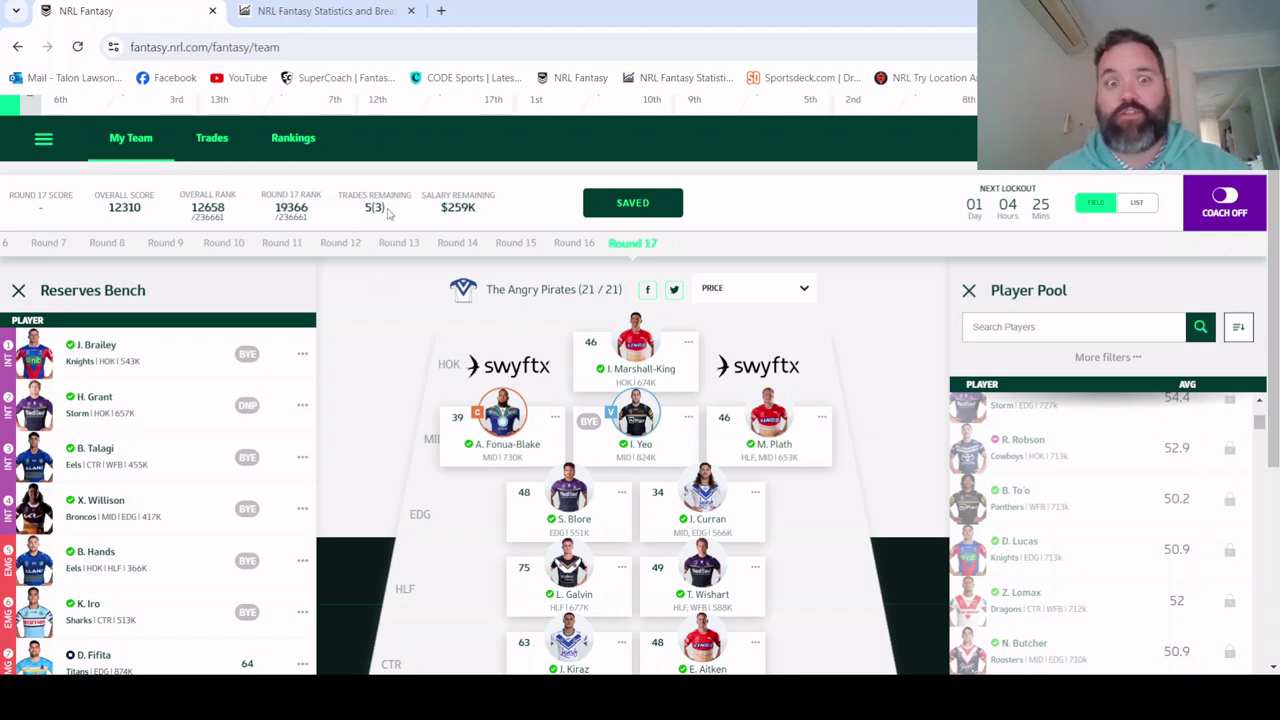
scroll(484, 284, down, 1)
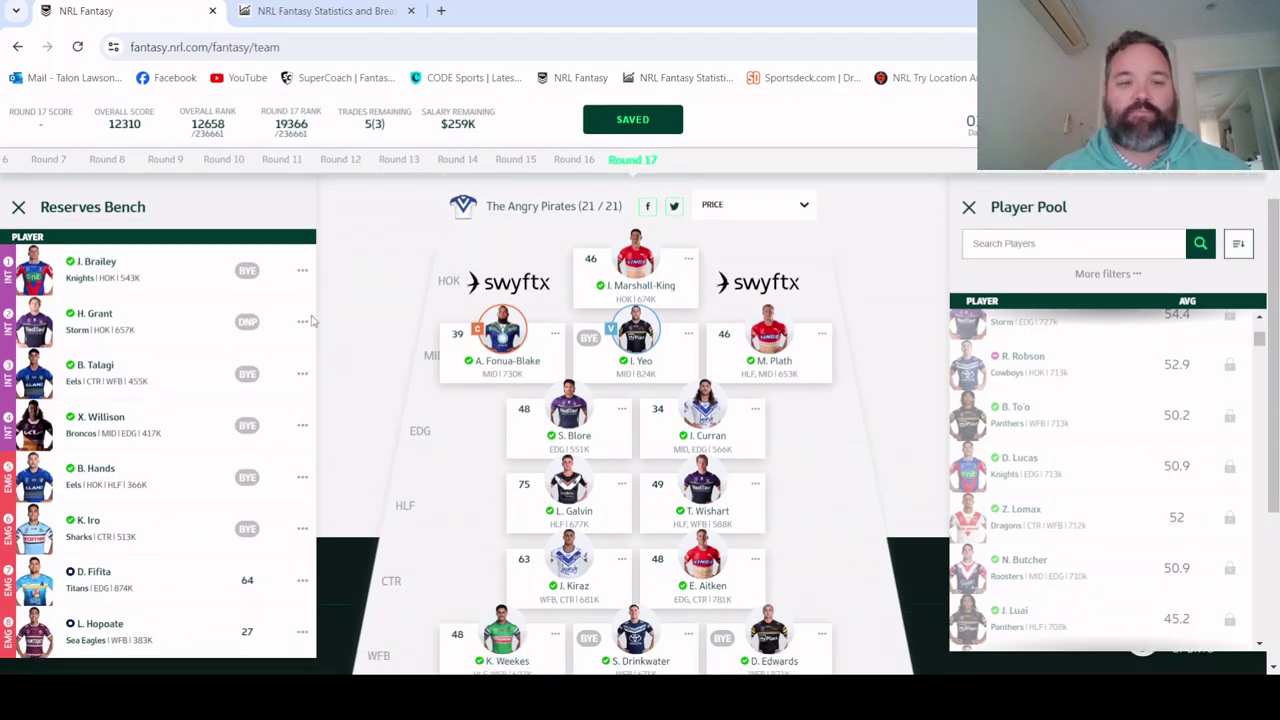
scroll(1117, 436, down, 1)
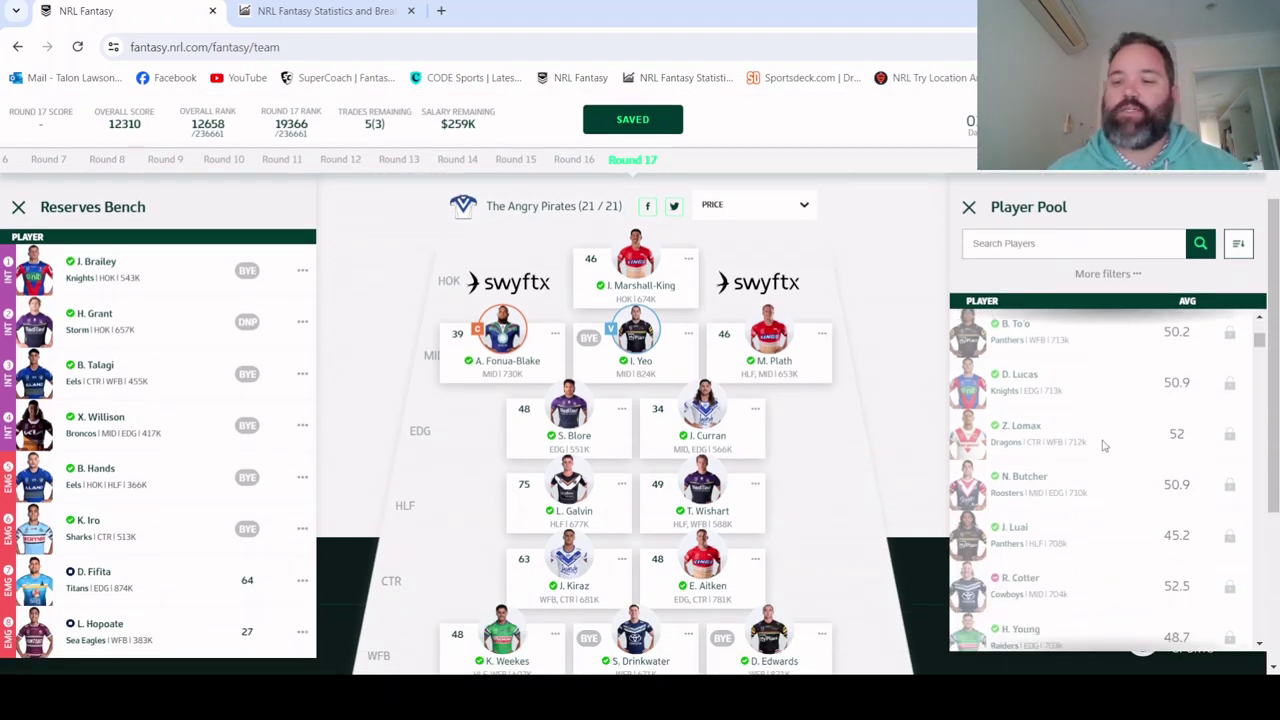
scroll(1069, 446, down, 2)
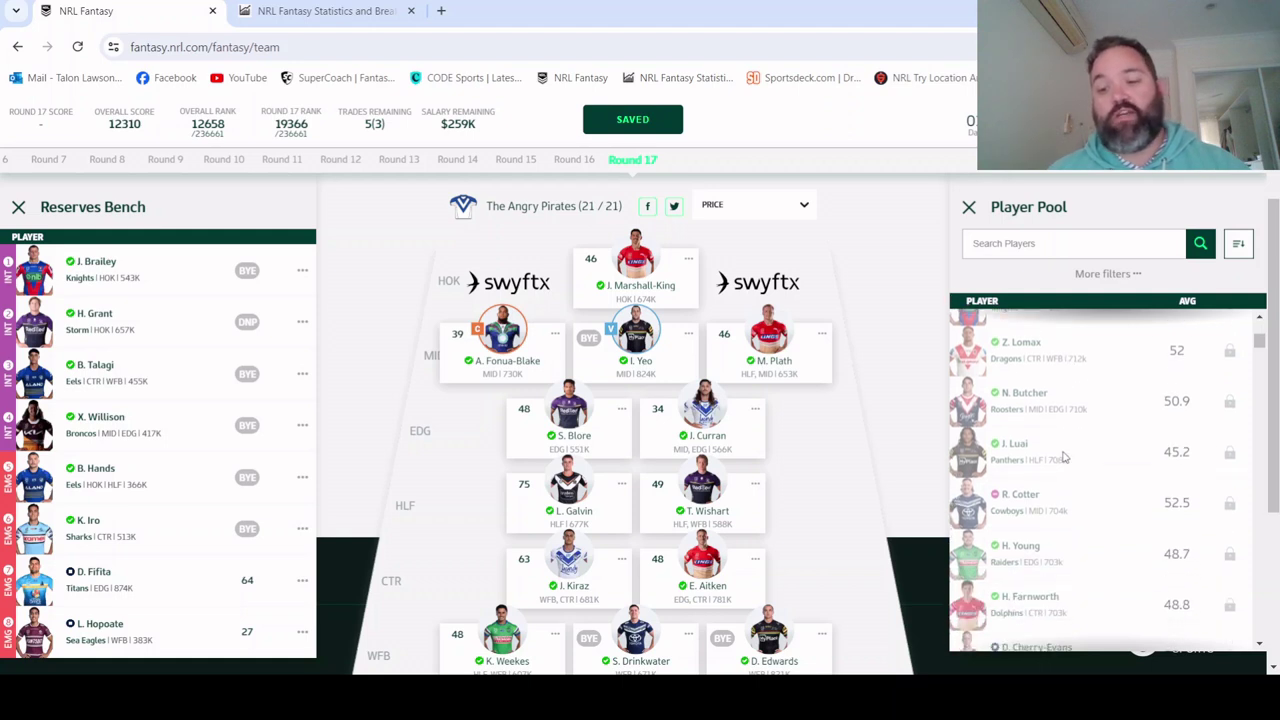
scroll(1069, 446, up, 2)
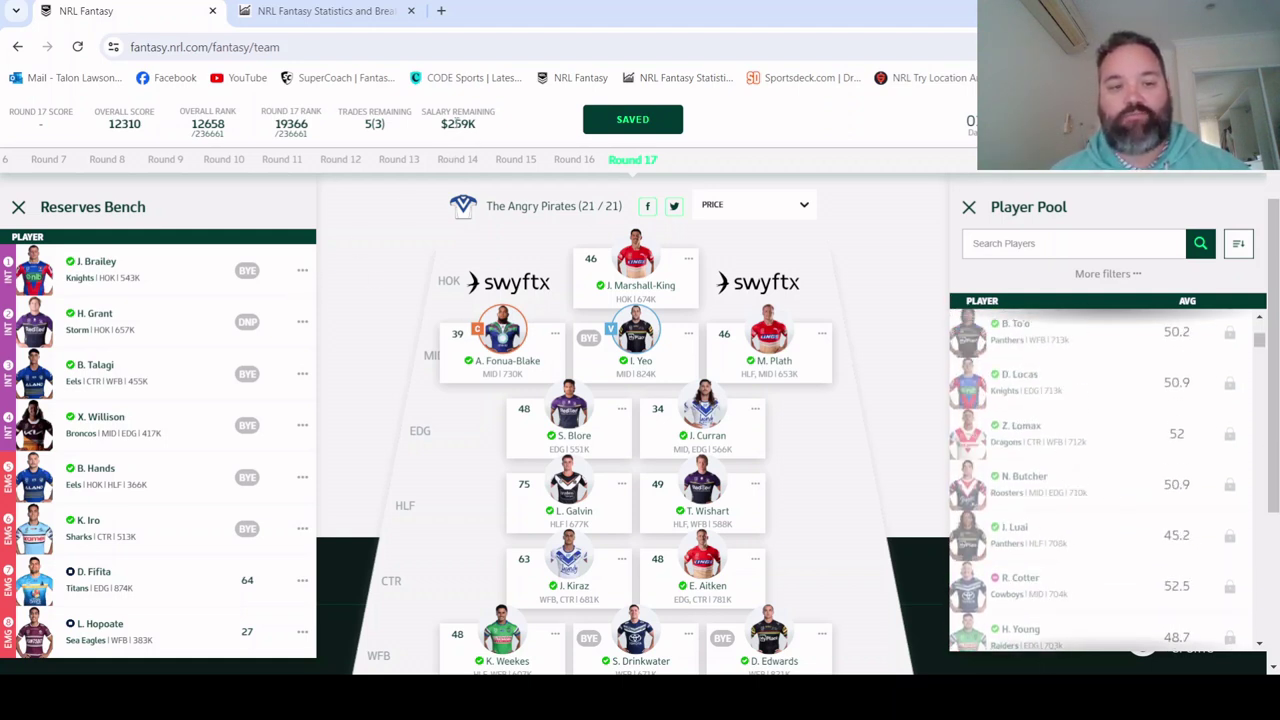
scroll(1068, 380, up, 10)
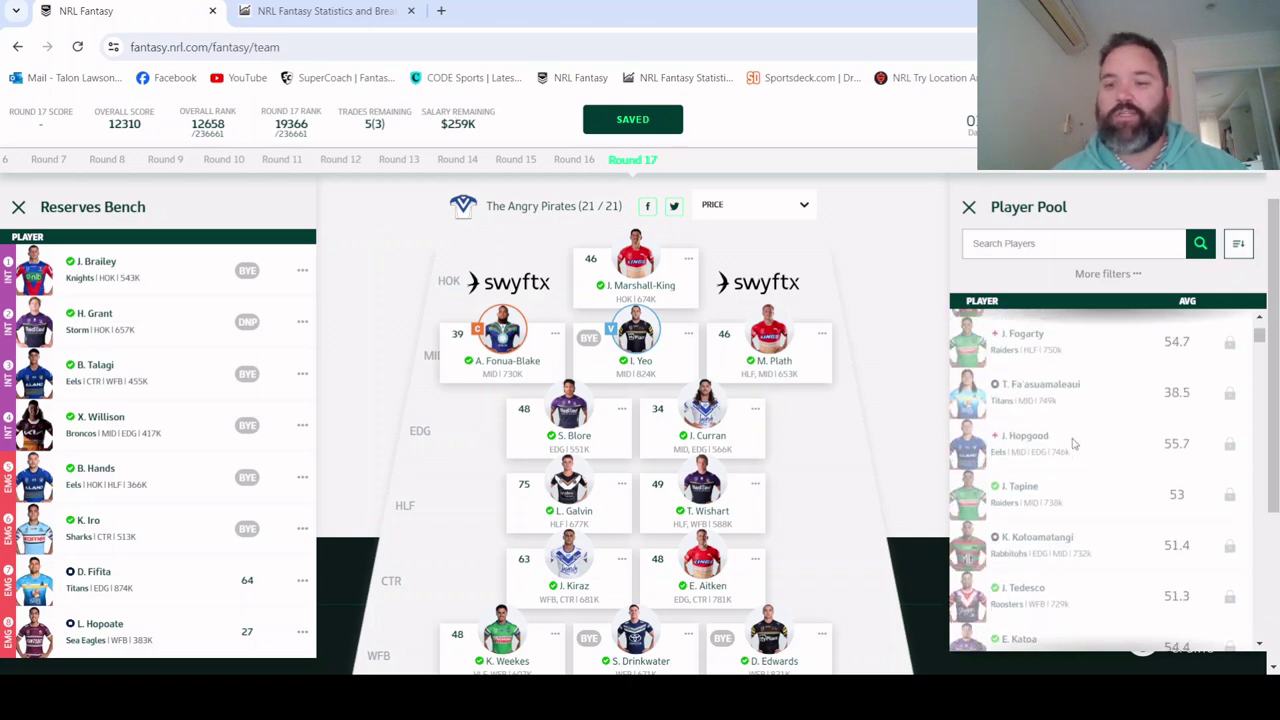
scroll(1070, 430, up, 8)
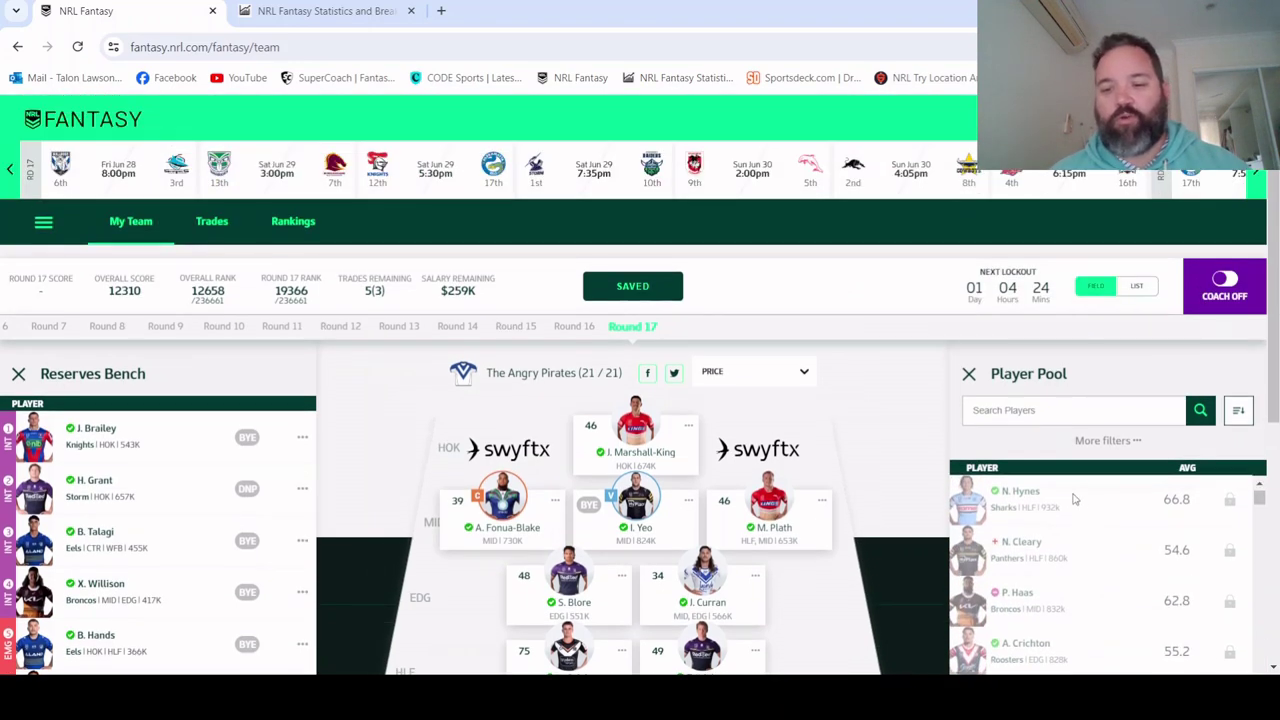
scroll(897, 432, down, 2)
scroll(1065, 432, up, 1)
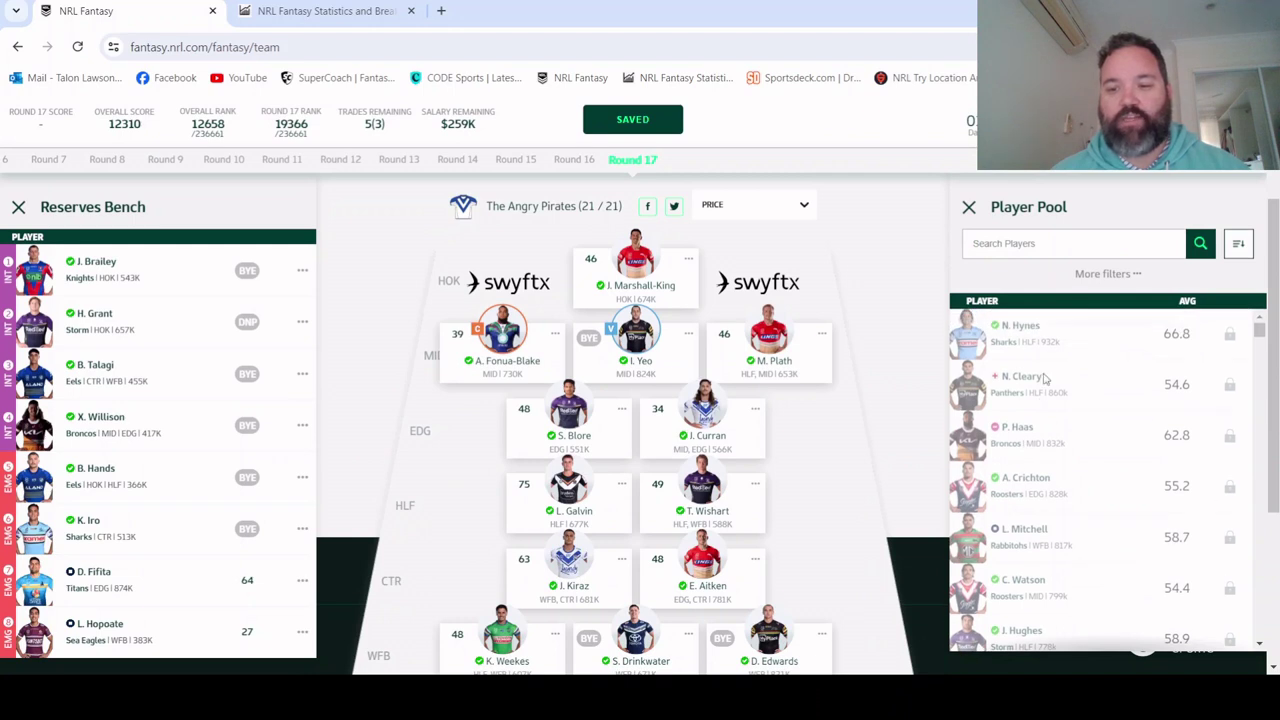